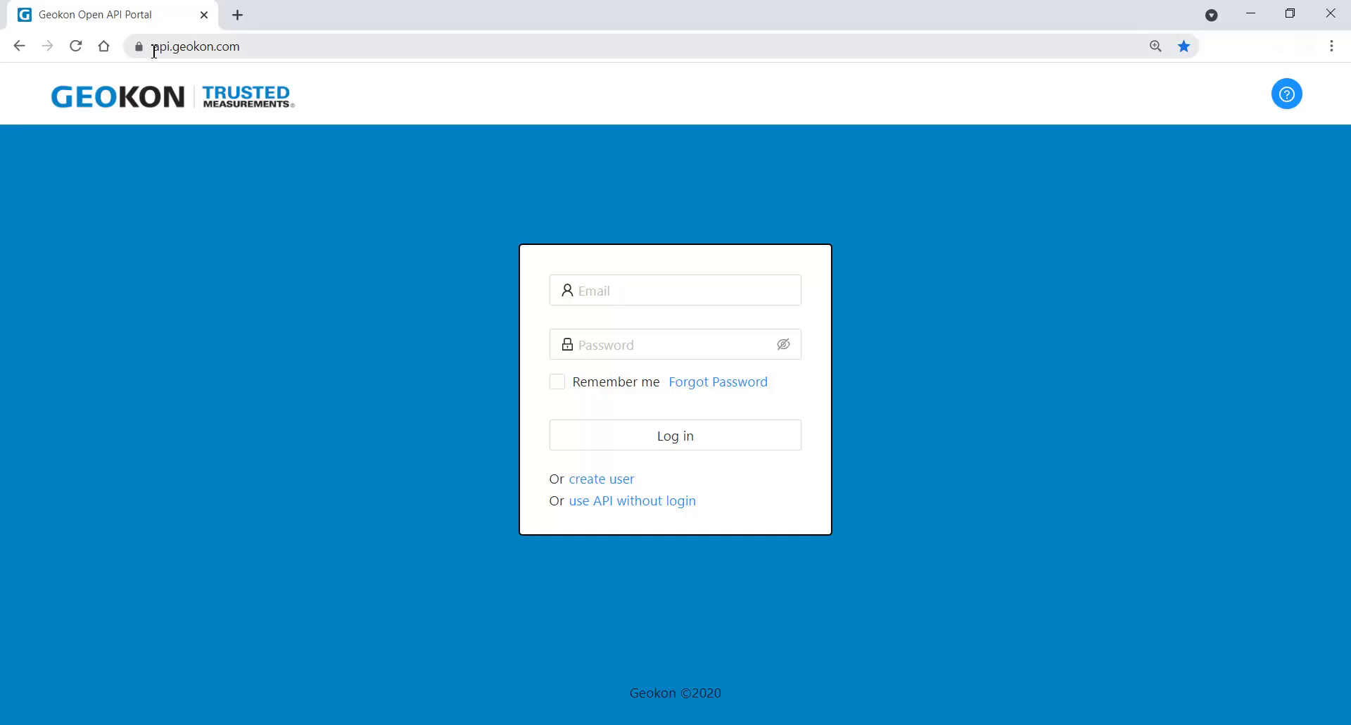
Step: Look over the portal's getting-started help and the Create User form, closing both without signing up
left_click_drag(153, 46, 244, 50)
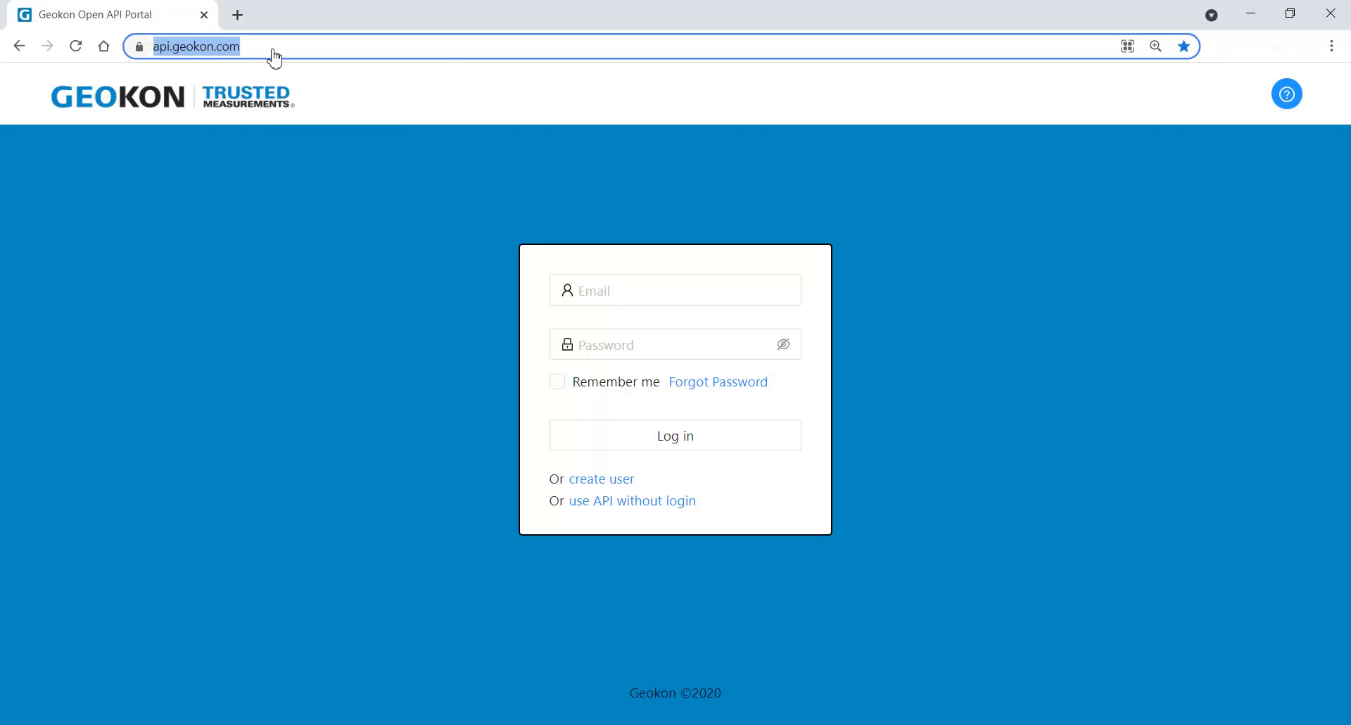
left_click(1288, 97)
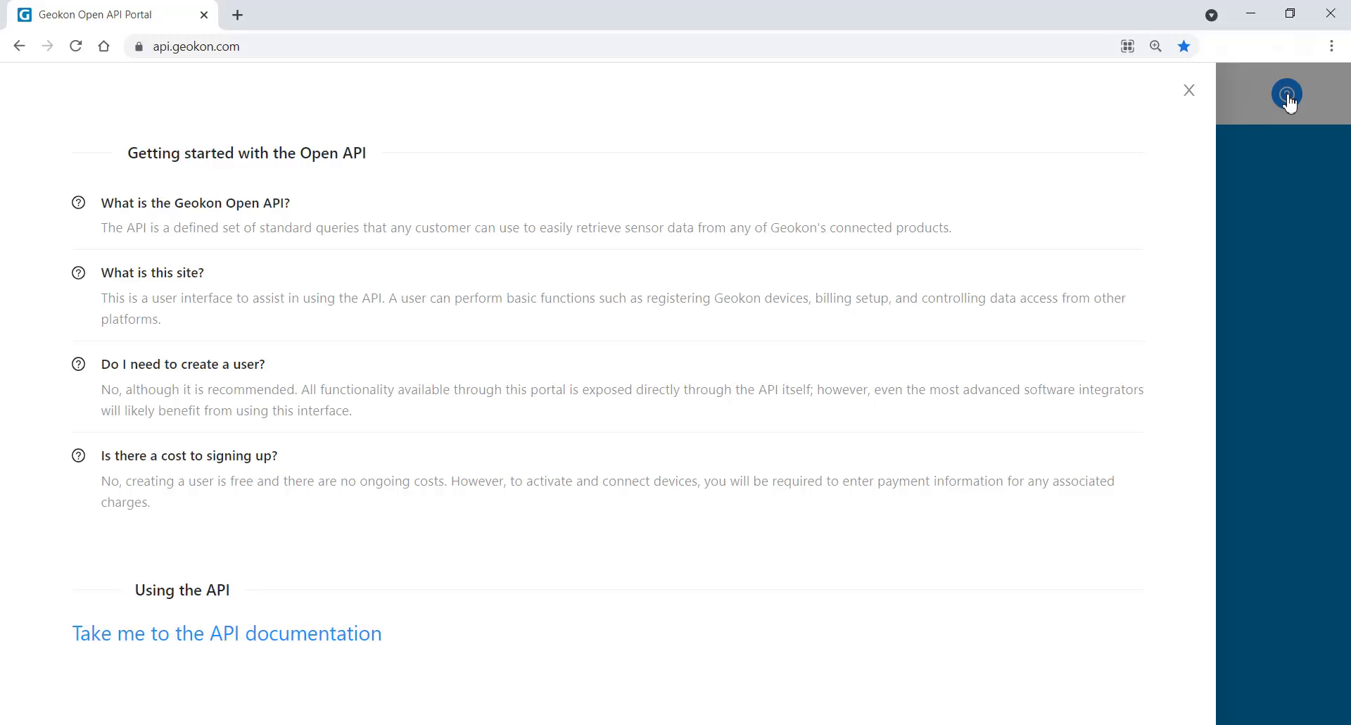
left_click(1189, 91)
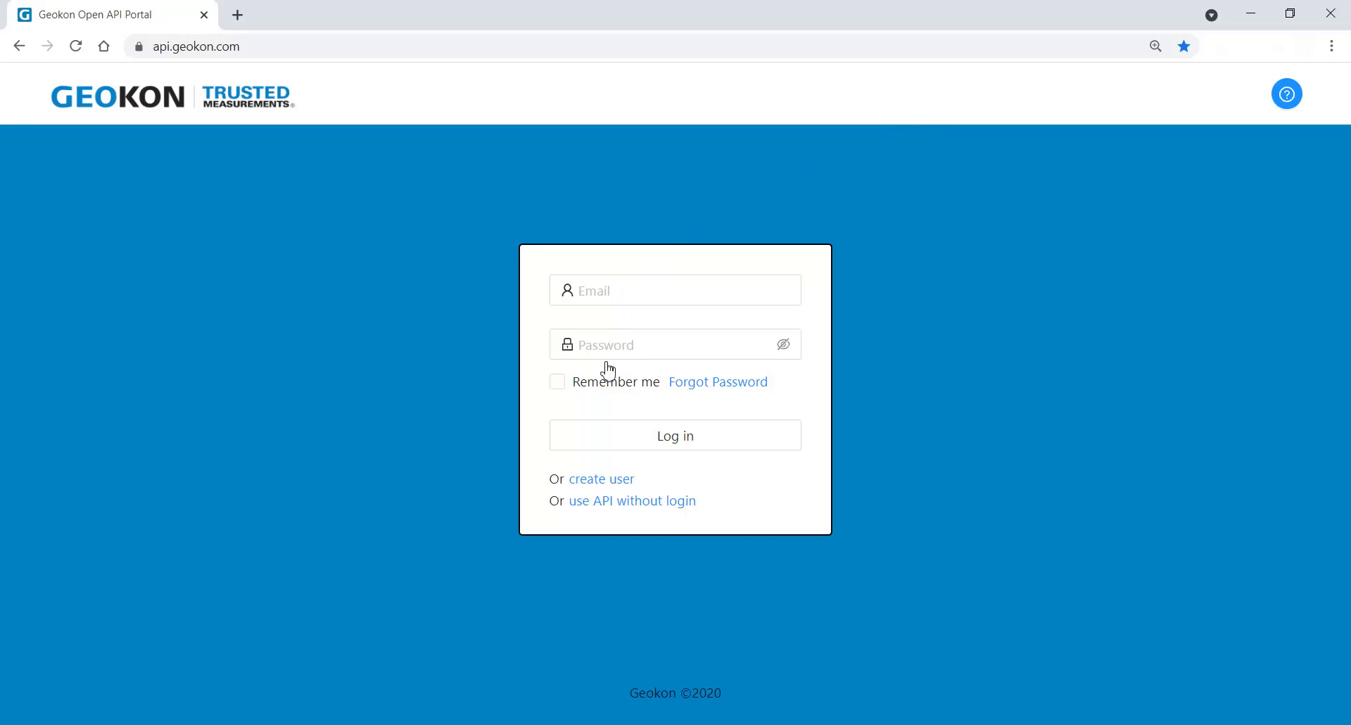
left_click(588, 479)
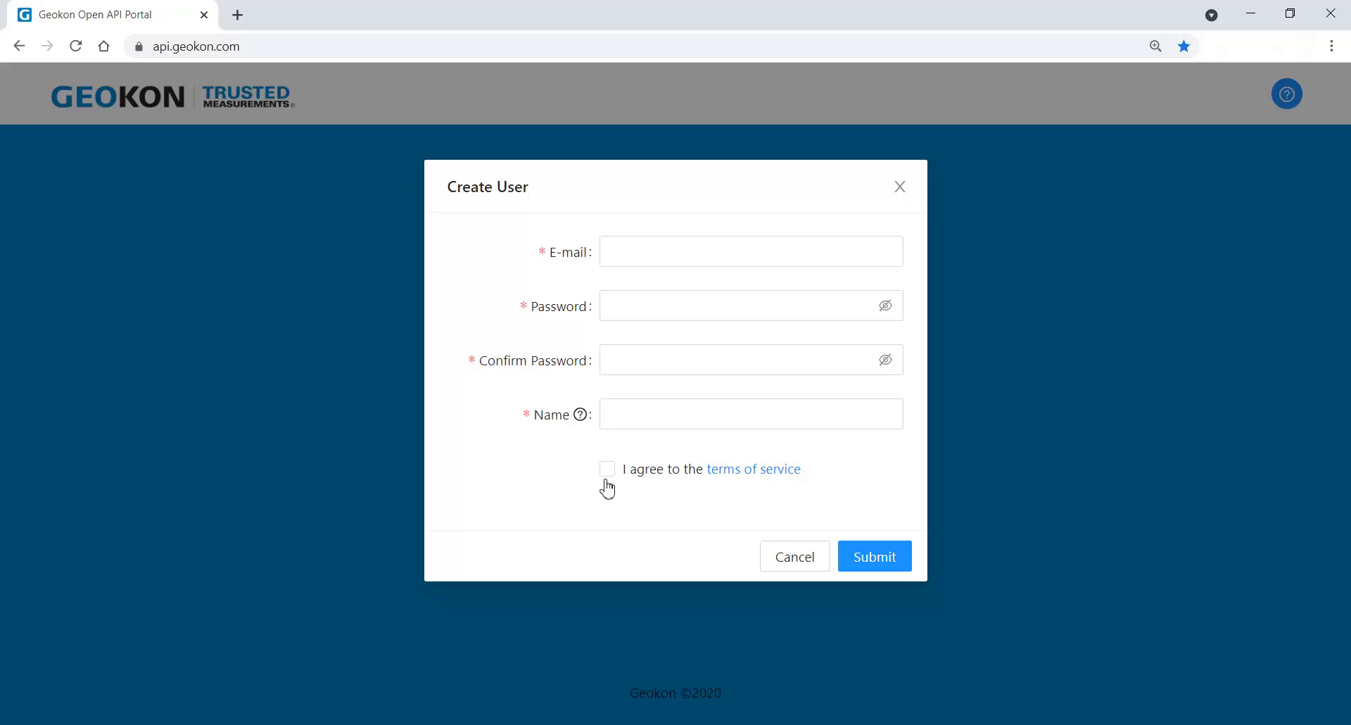
left_click(900, 187)
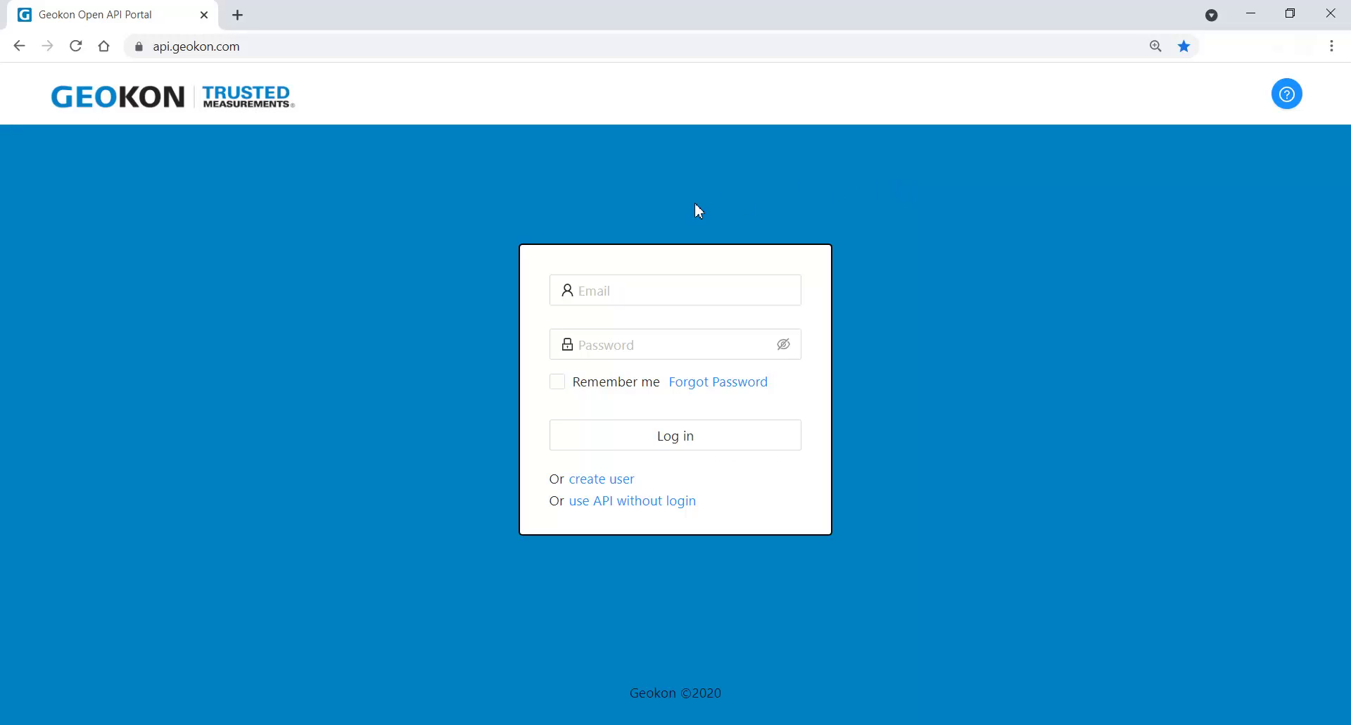
Step: Log in with the account's email and password
left_click(591, 291)
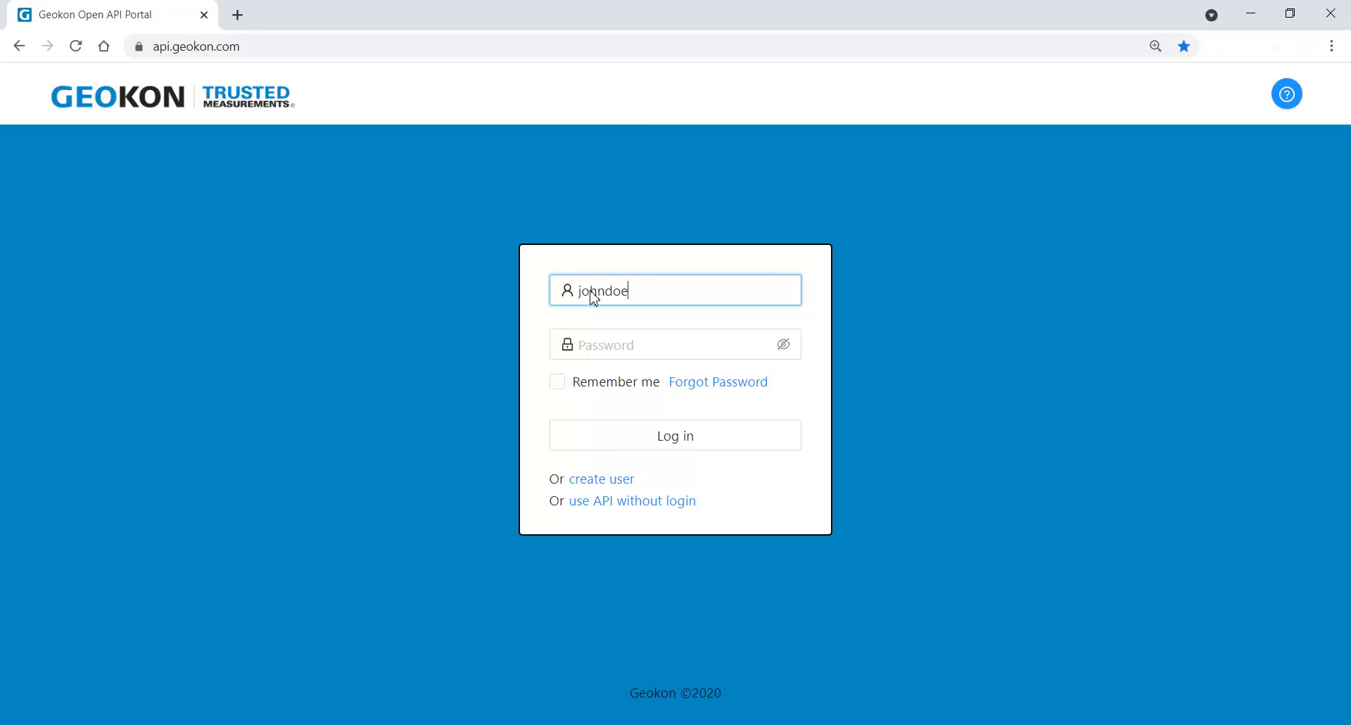
left_click(582, 344)
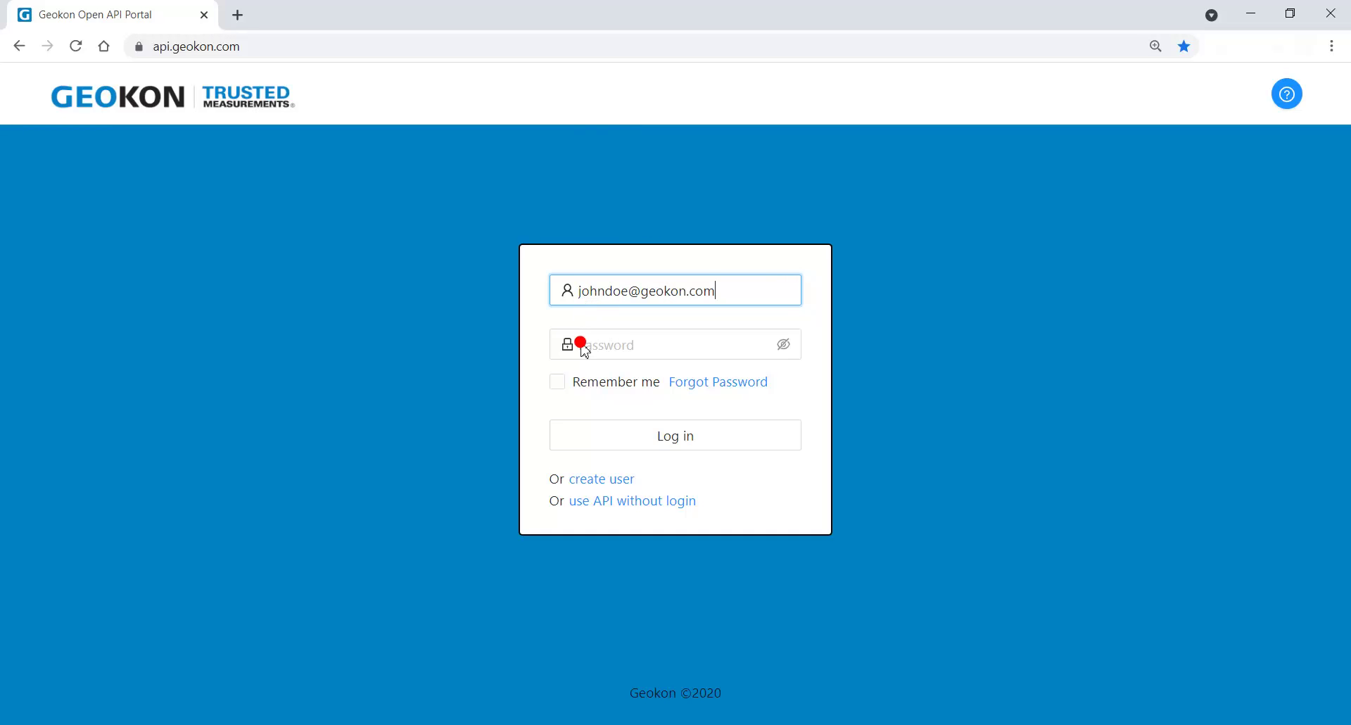
type("•••••••••")
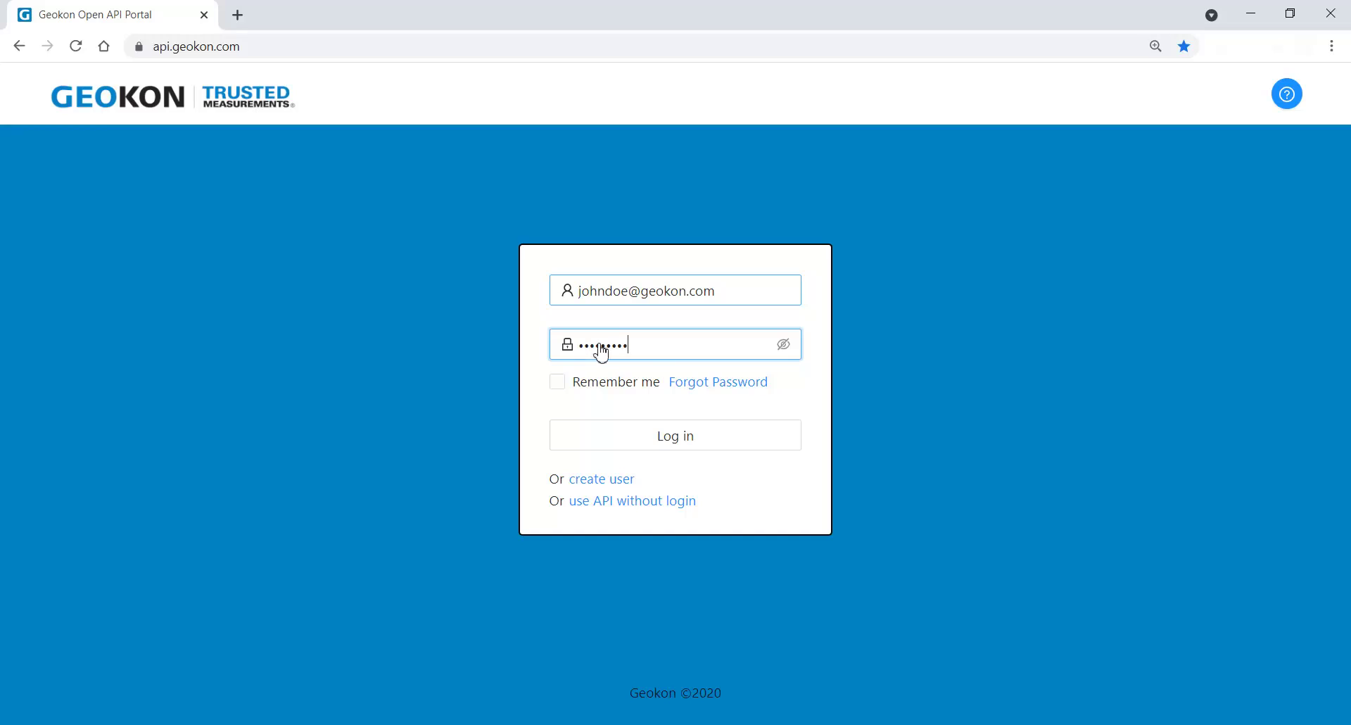
left_click(682, 436)
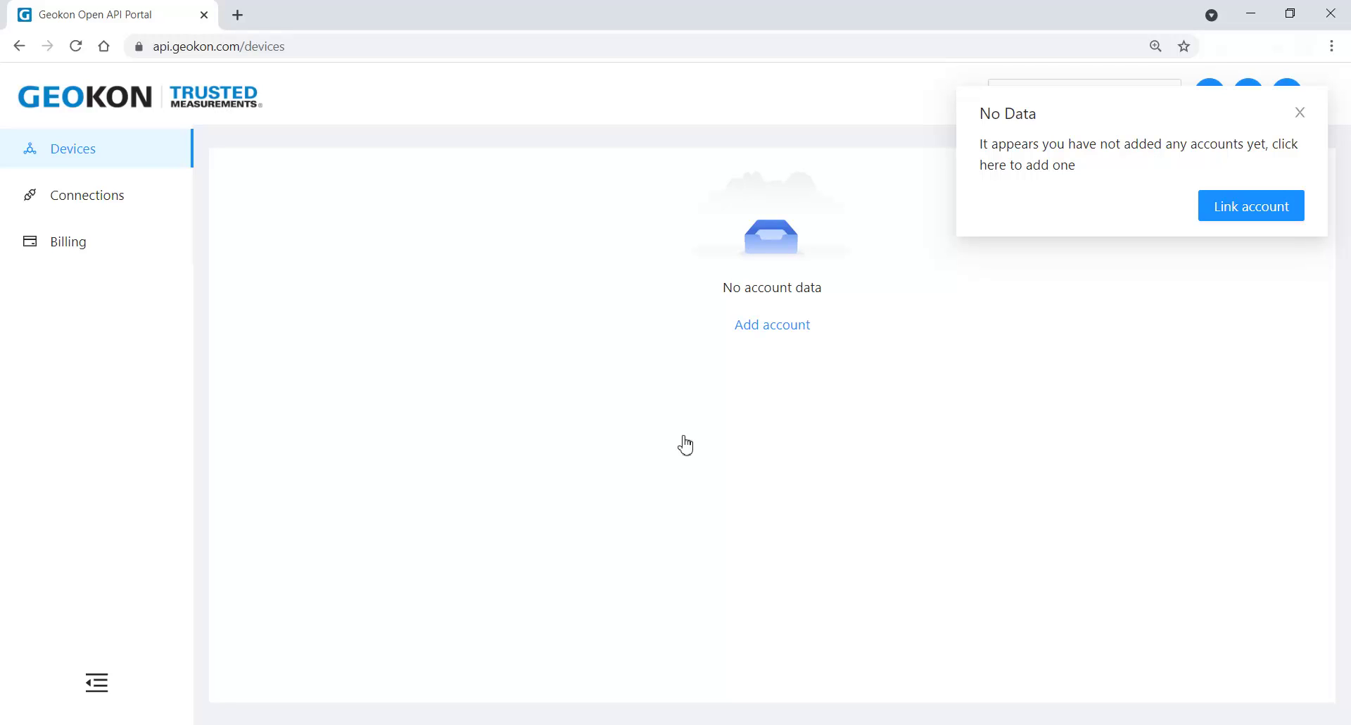
Step: From the No Data prompt, choose Link account and then 'create new account'
left_click(1257, 209)
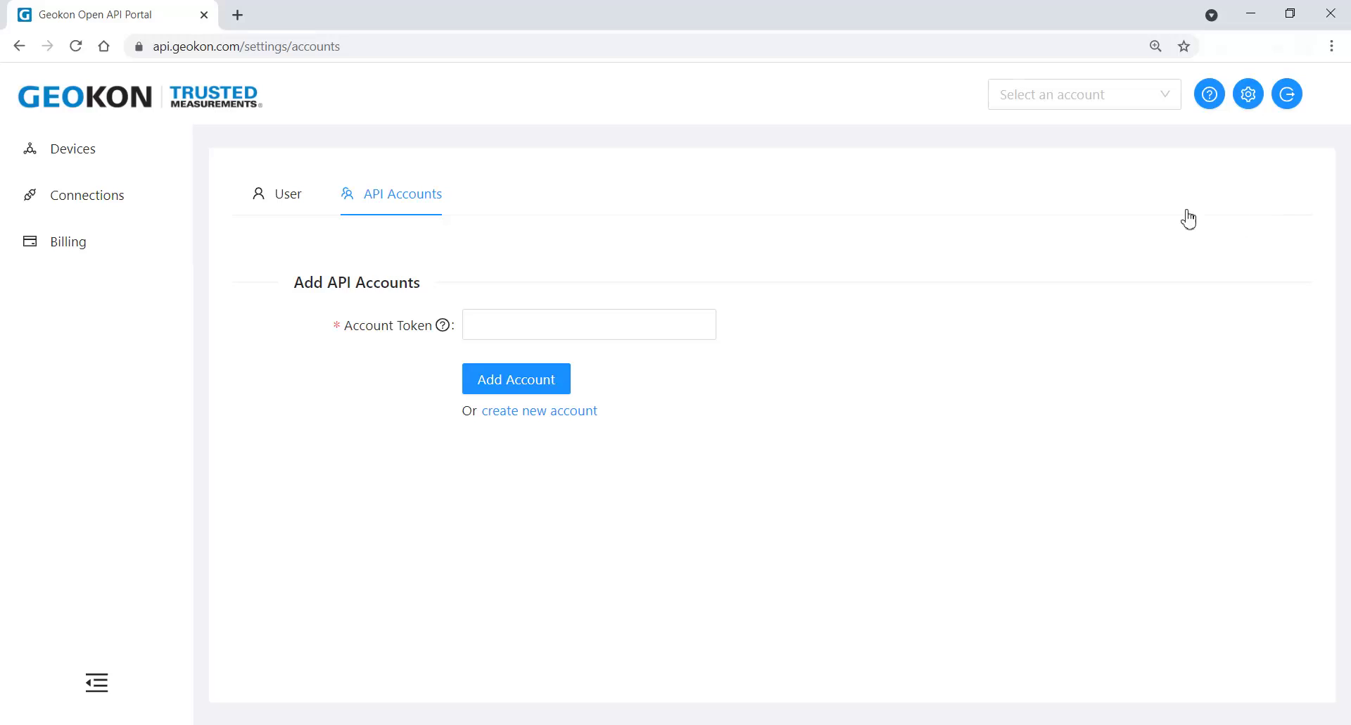
left_click(533, 413)
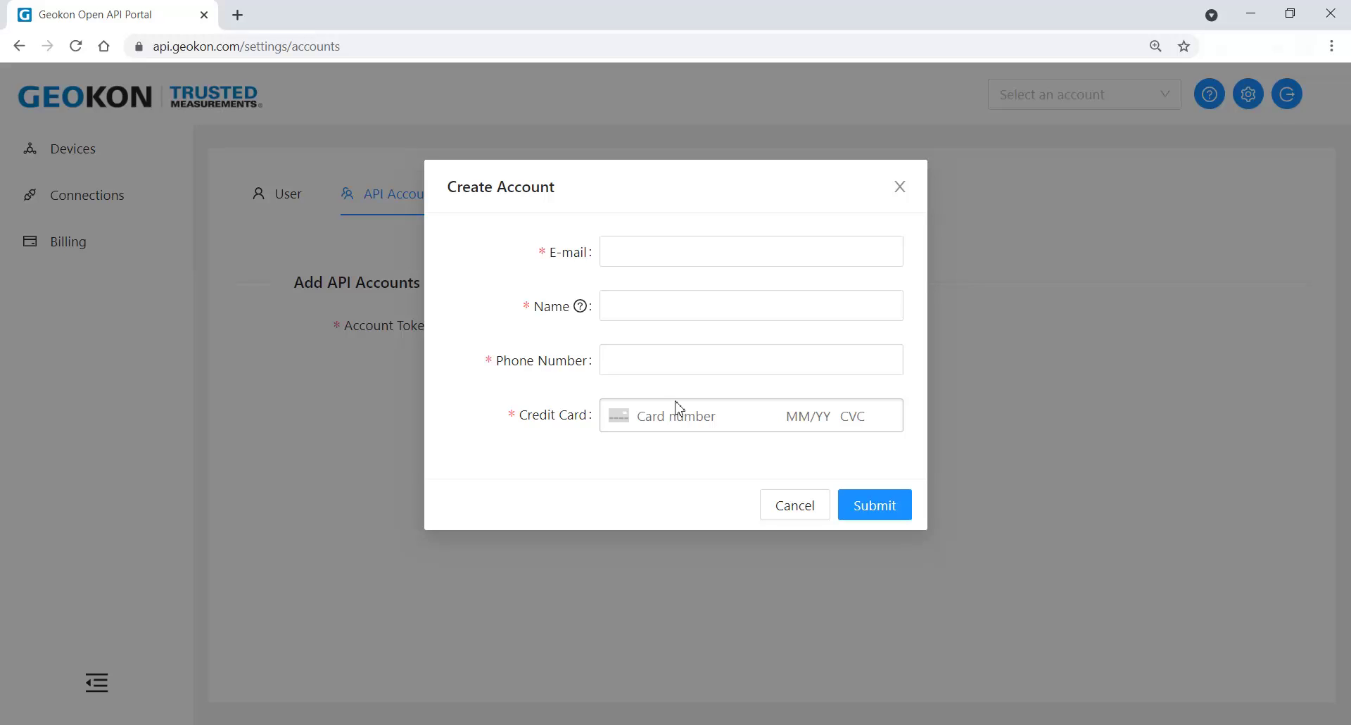
Step: Close the Create Account form
left_click(899, 187)
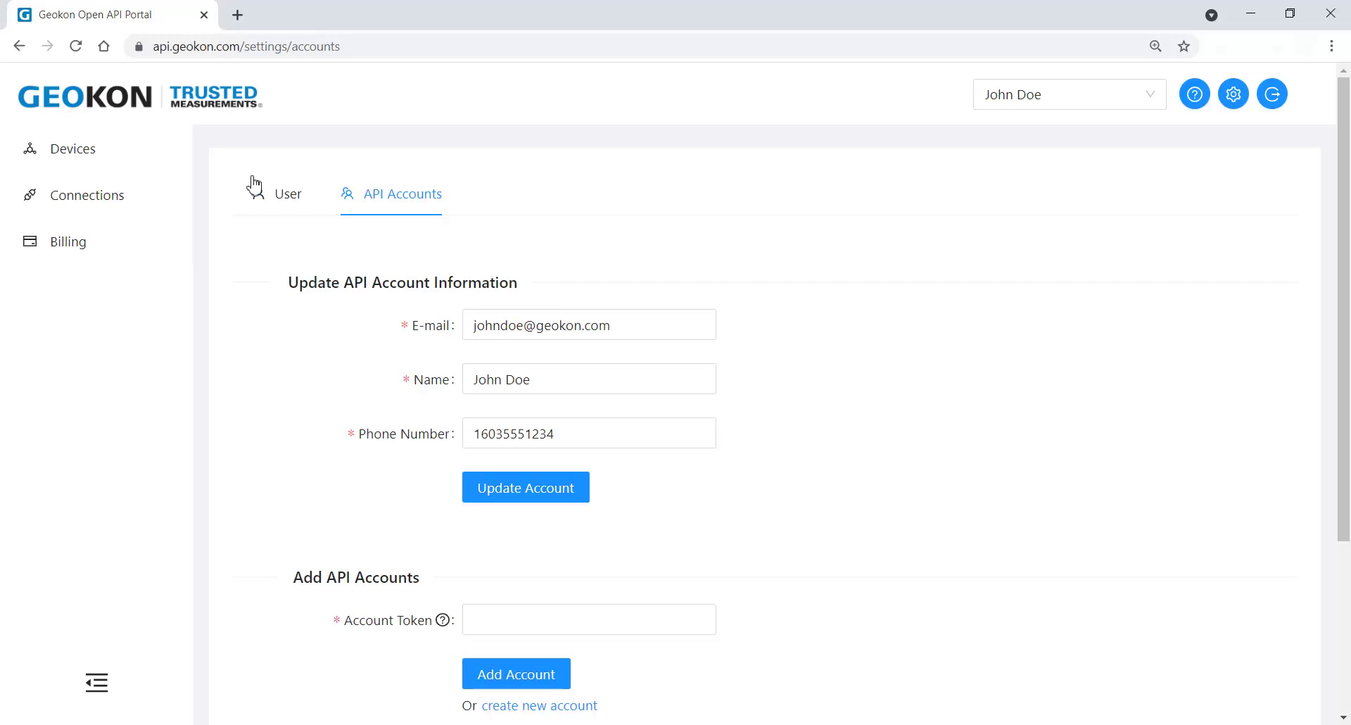
Step: Go to the Connections page and its empty API Tokens list
left_click(80, 201)
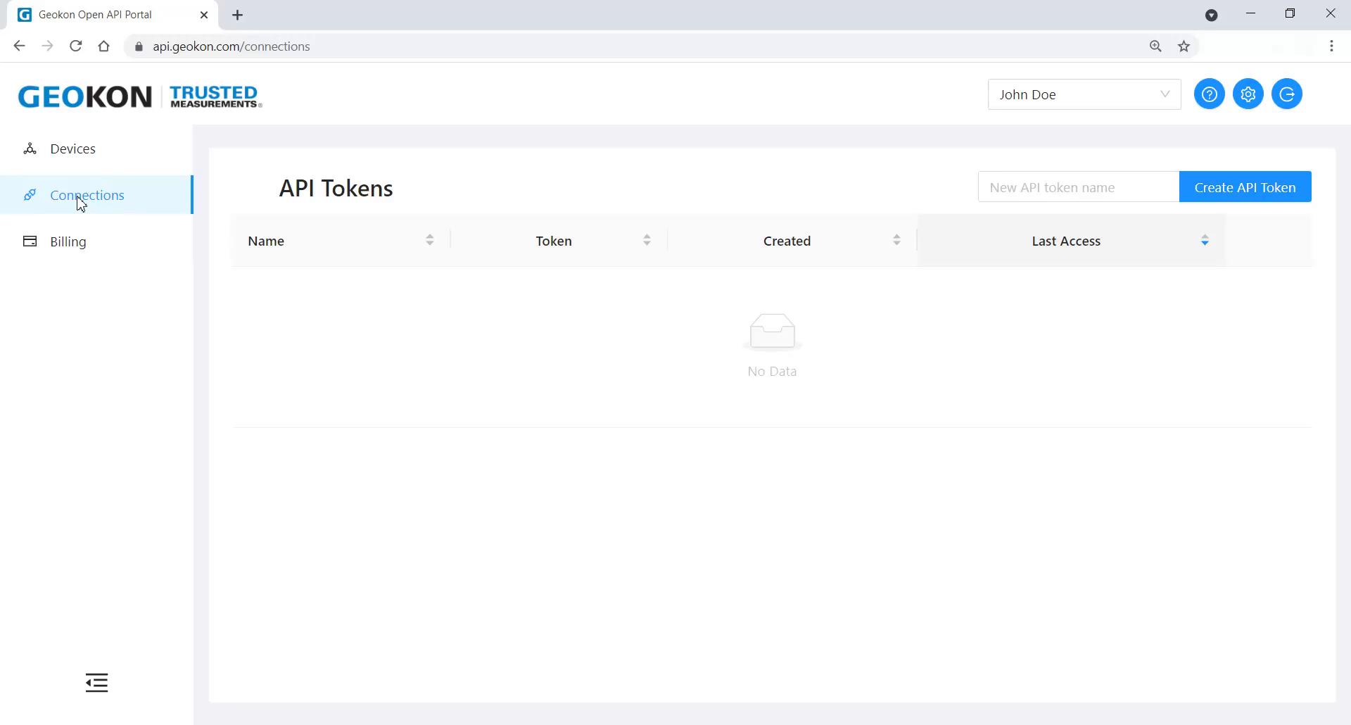
Step: Create an API token named 'token for CF' and copy its value
left_click(990, 191)
type("token for")
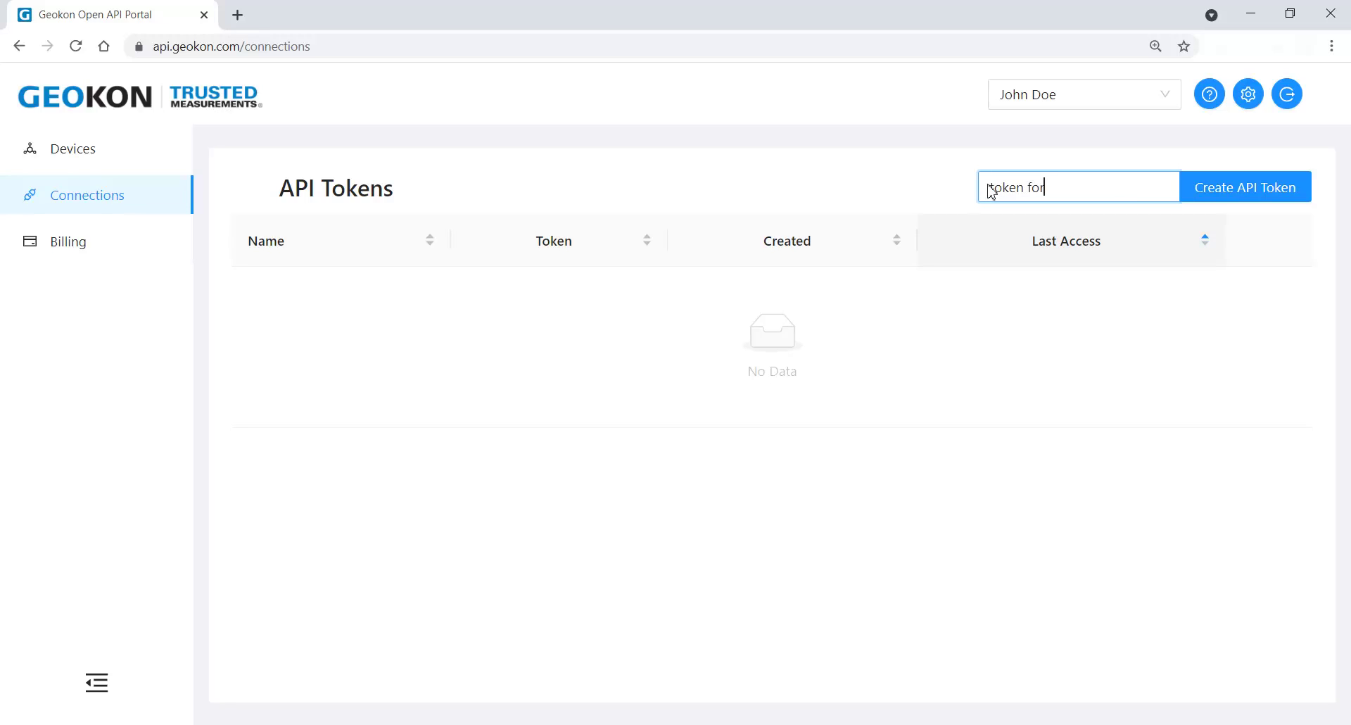
type(" CF")
left_click(1254, 186)
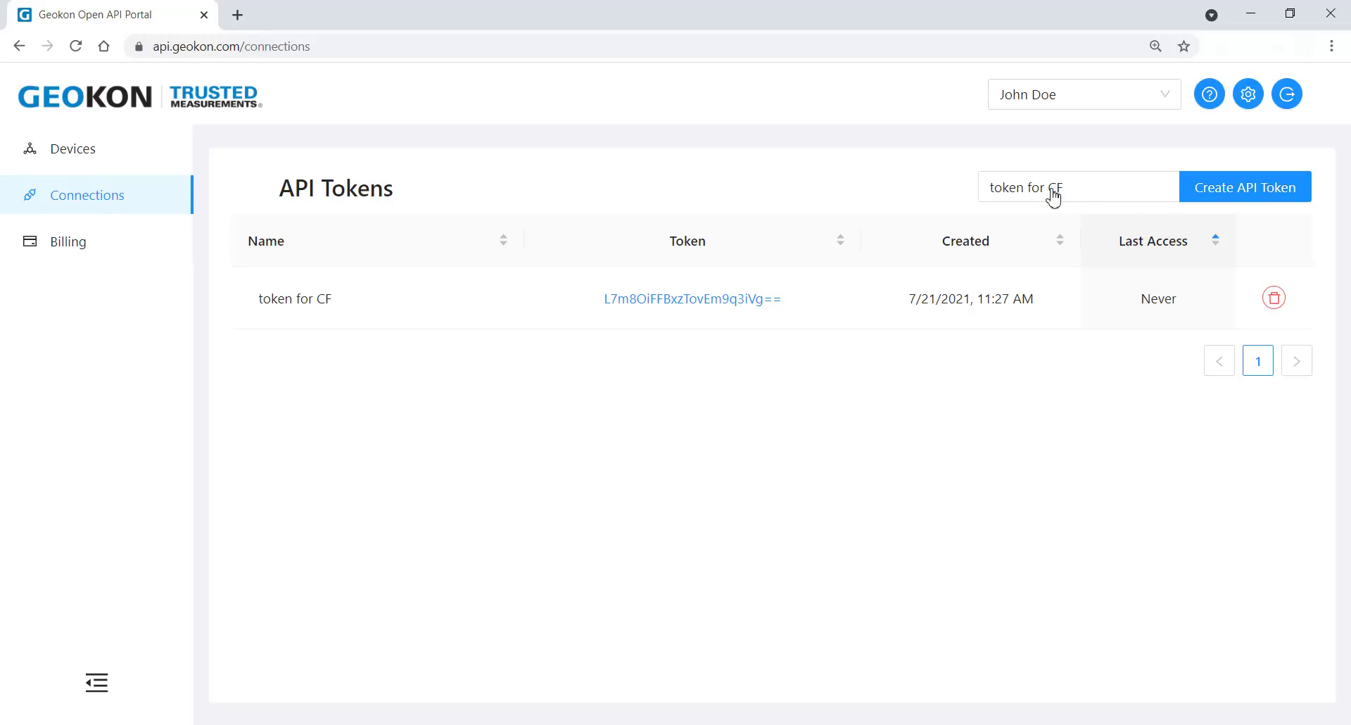
left_click(688, 298)
Step: Create a second API token named 'temp token for DPW'
left_click_drag(1073, 189, 985, 188)
key("BackSpace")
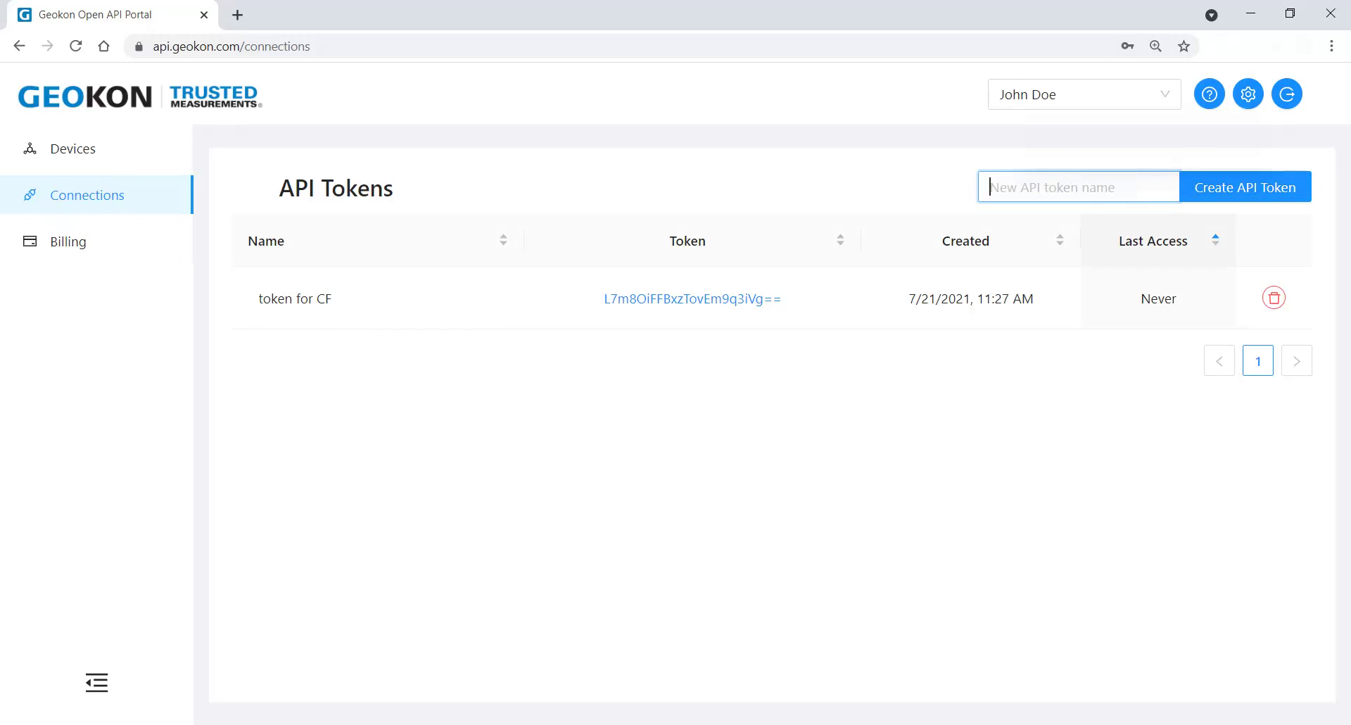
type("temp token for DPW")
left_click(1241, 188)
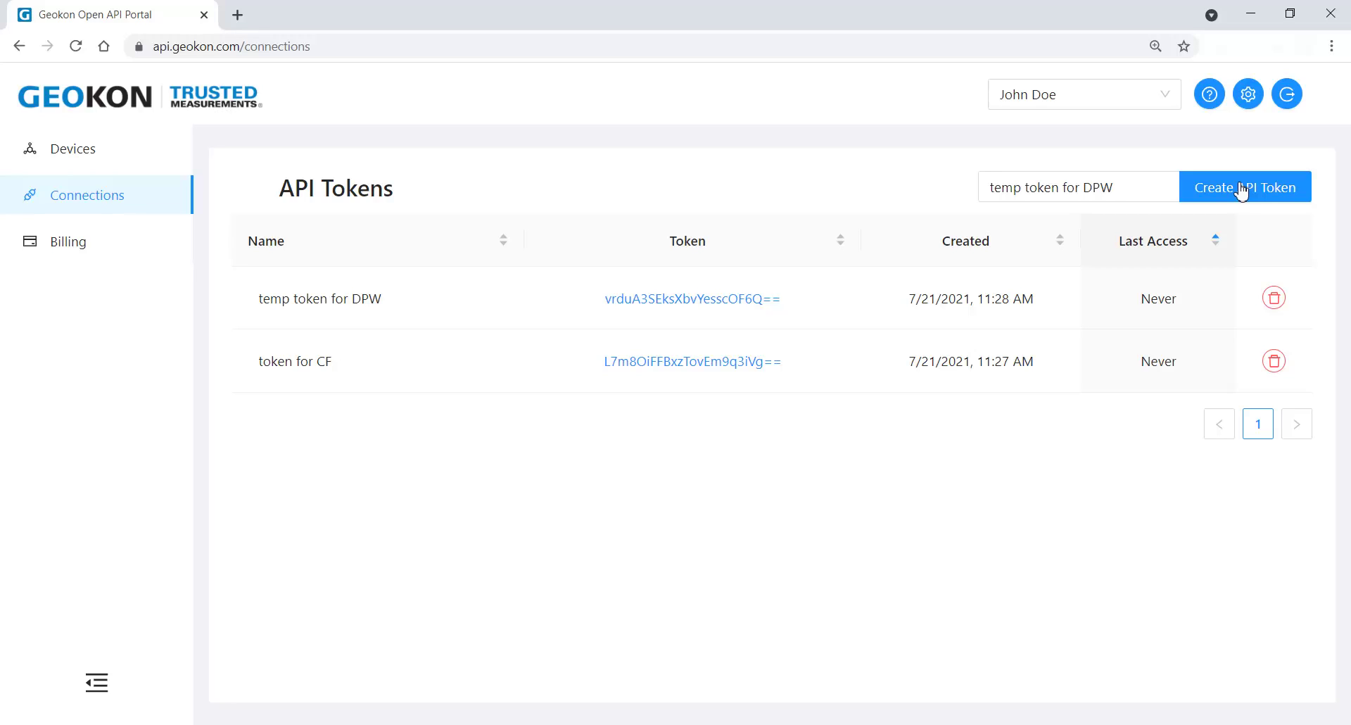
Step: Delete the 'temp token for DPW' token and confirm the revocation
left_click(1275, 301)
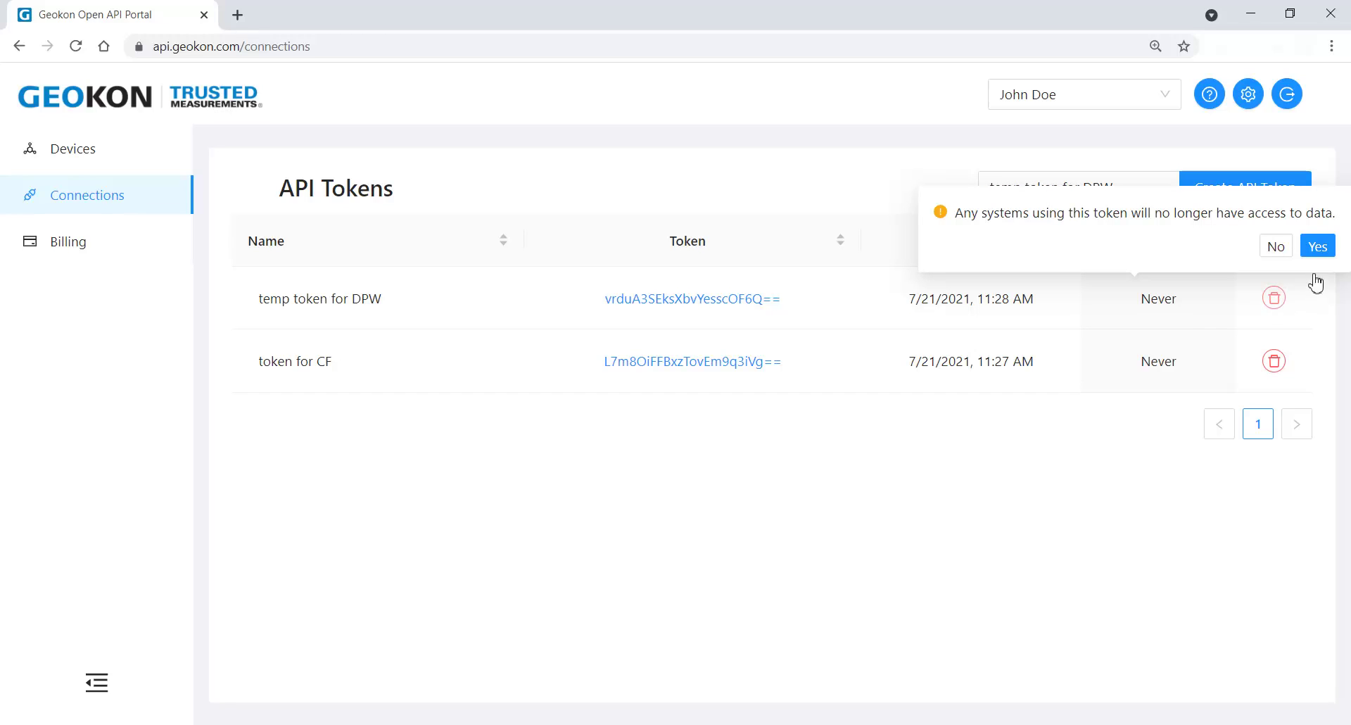
left_click(1317, 246)
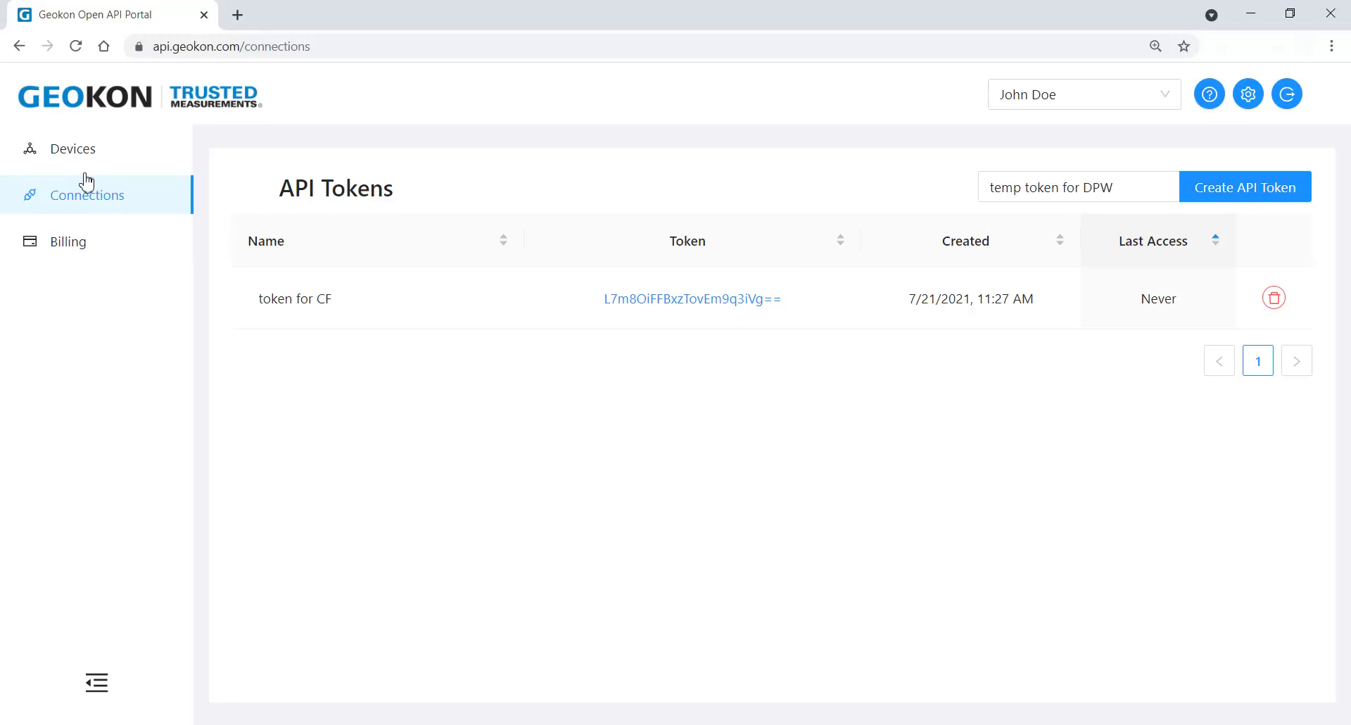
Step: On the Devices page, register logger serial 2100123 and open its detail page
left_click(64, 149)
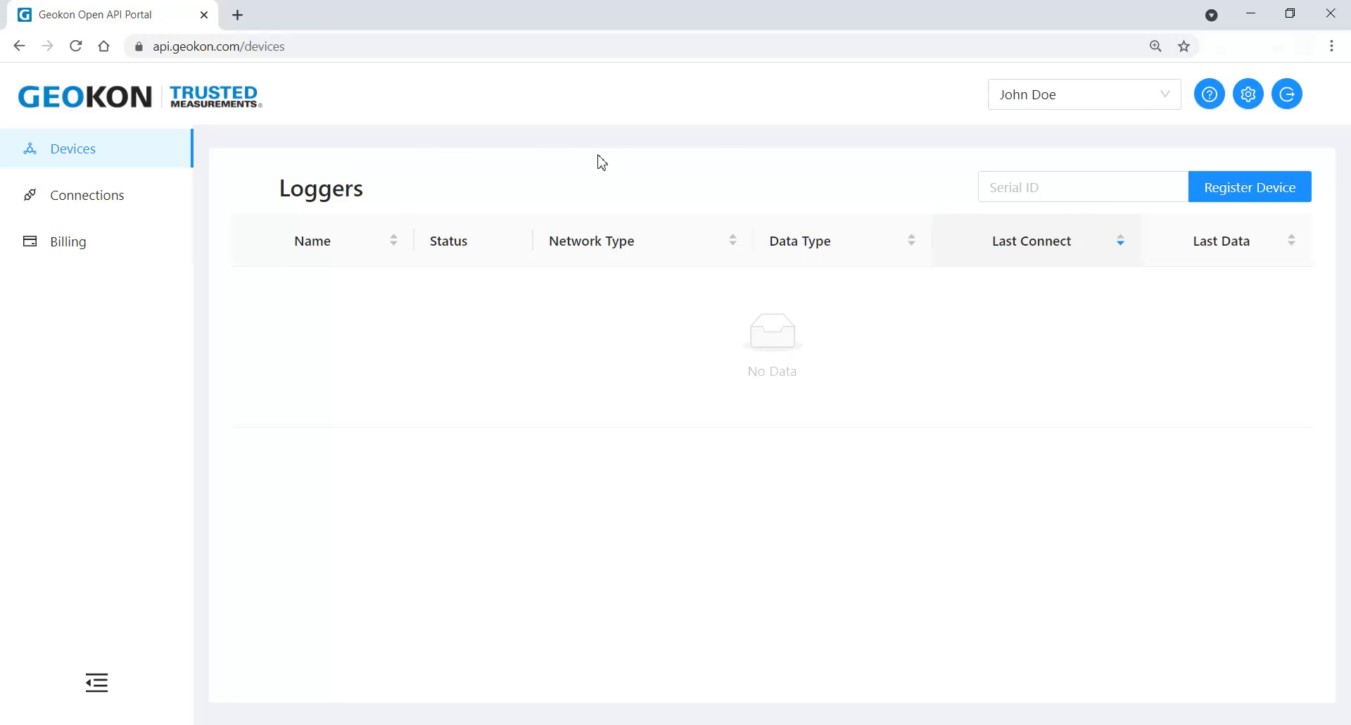
left_click(988, 188)
type("2")
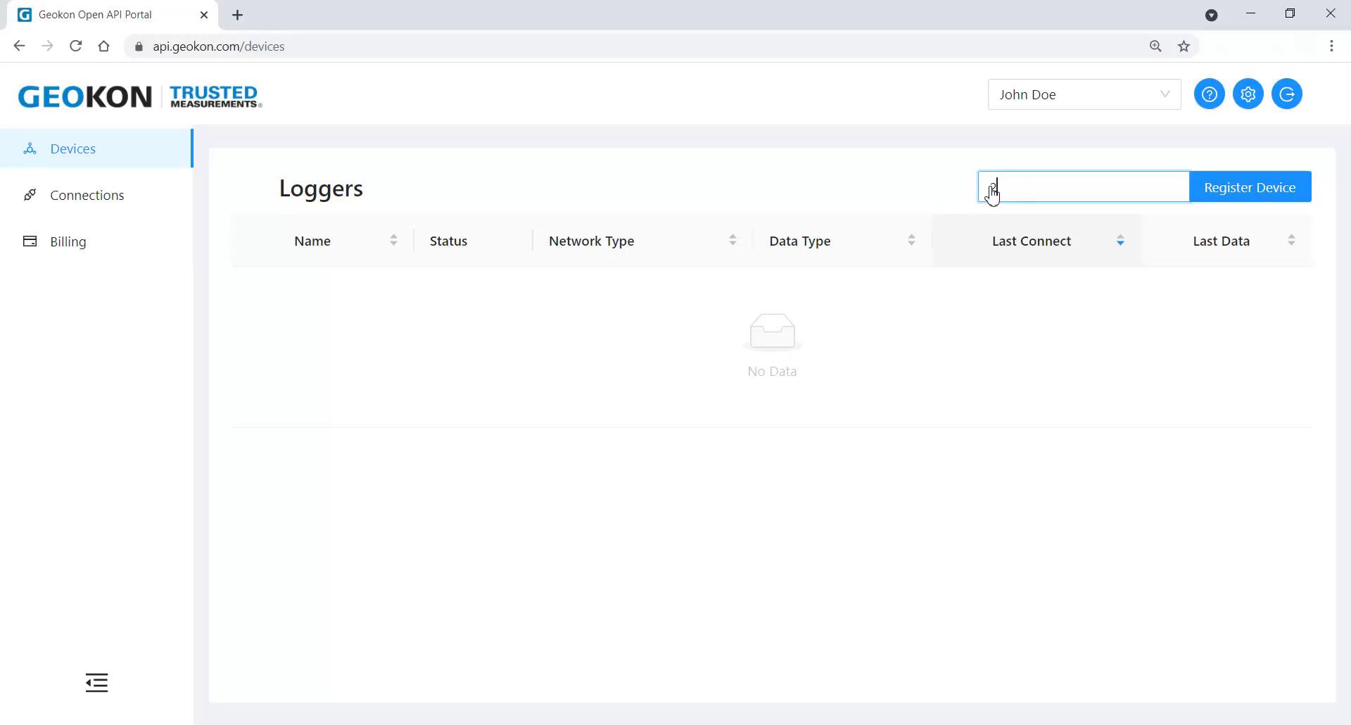
type("100123")
left_click(1254, 189)
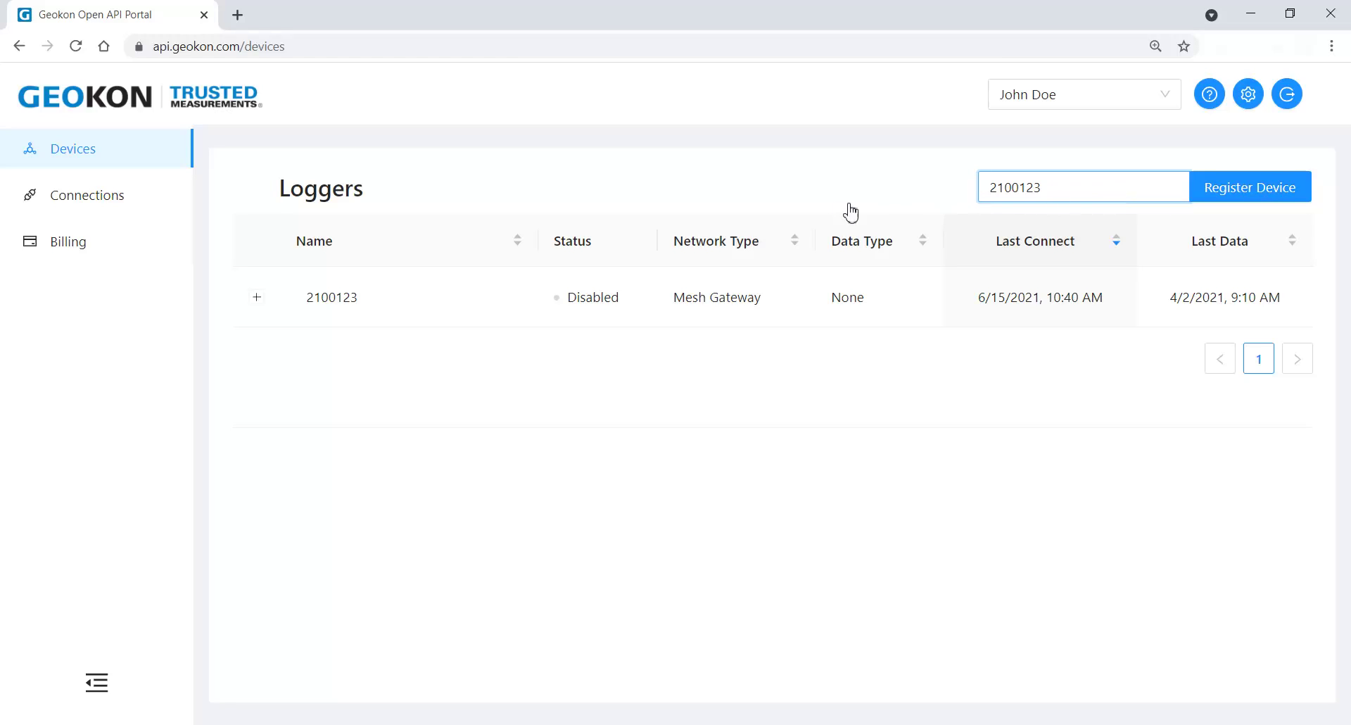
left_click(638, 303)
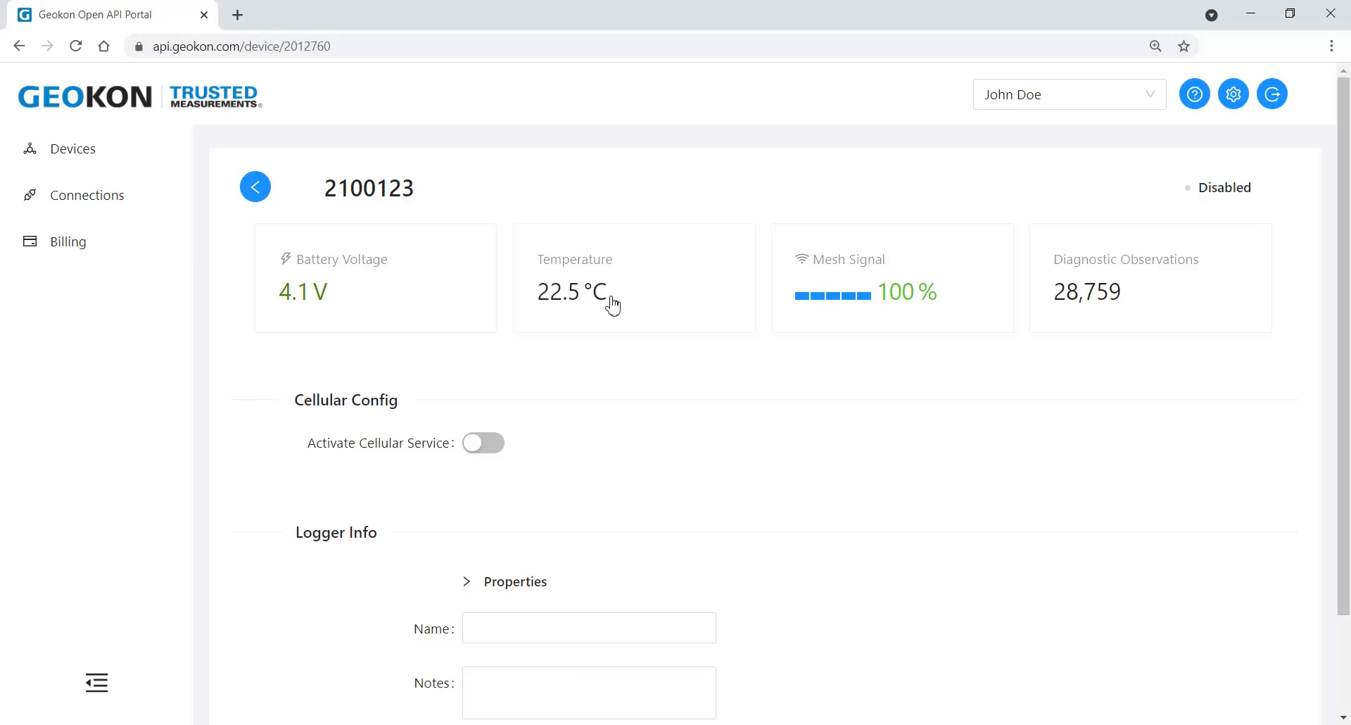
Step: Turn on cellular service for gateway 2100123 and accept the charges
left_click(471, 444)
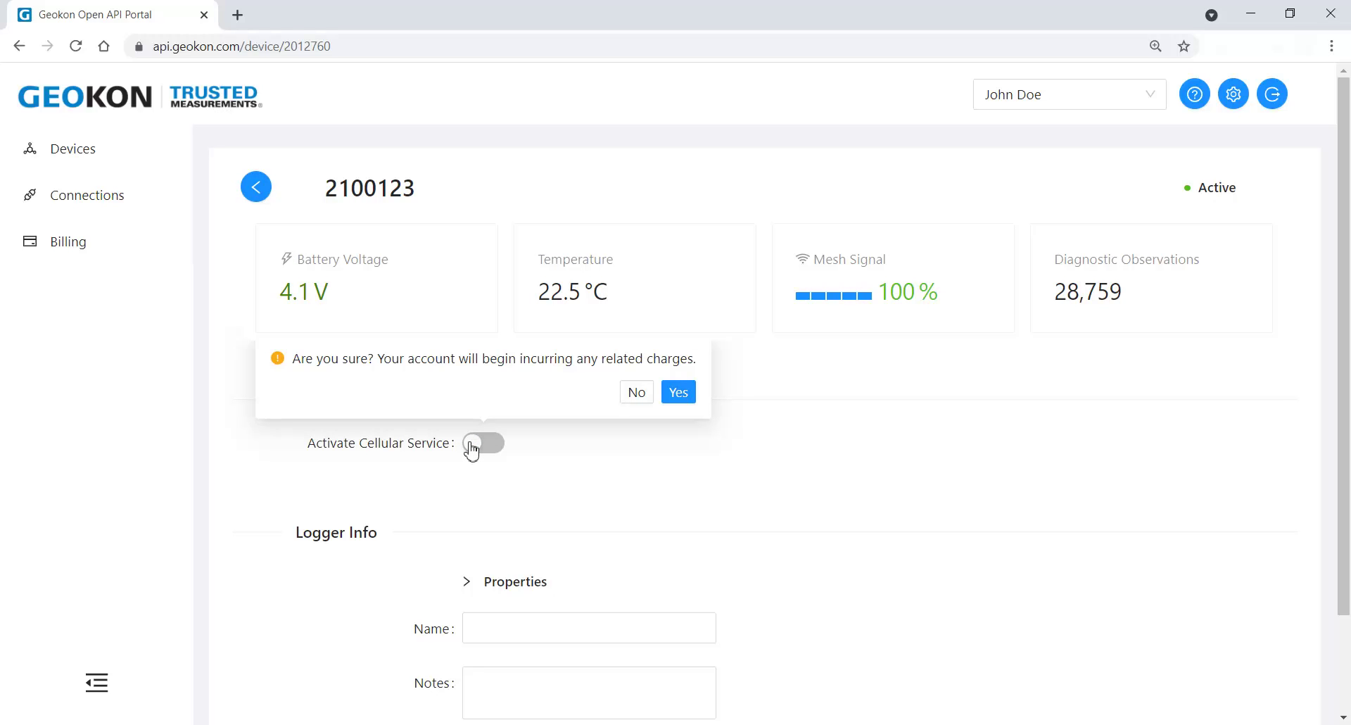
left_click(676, 394)
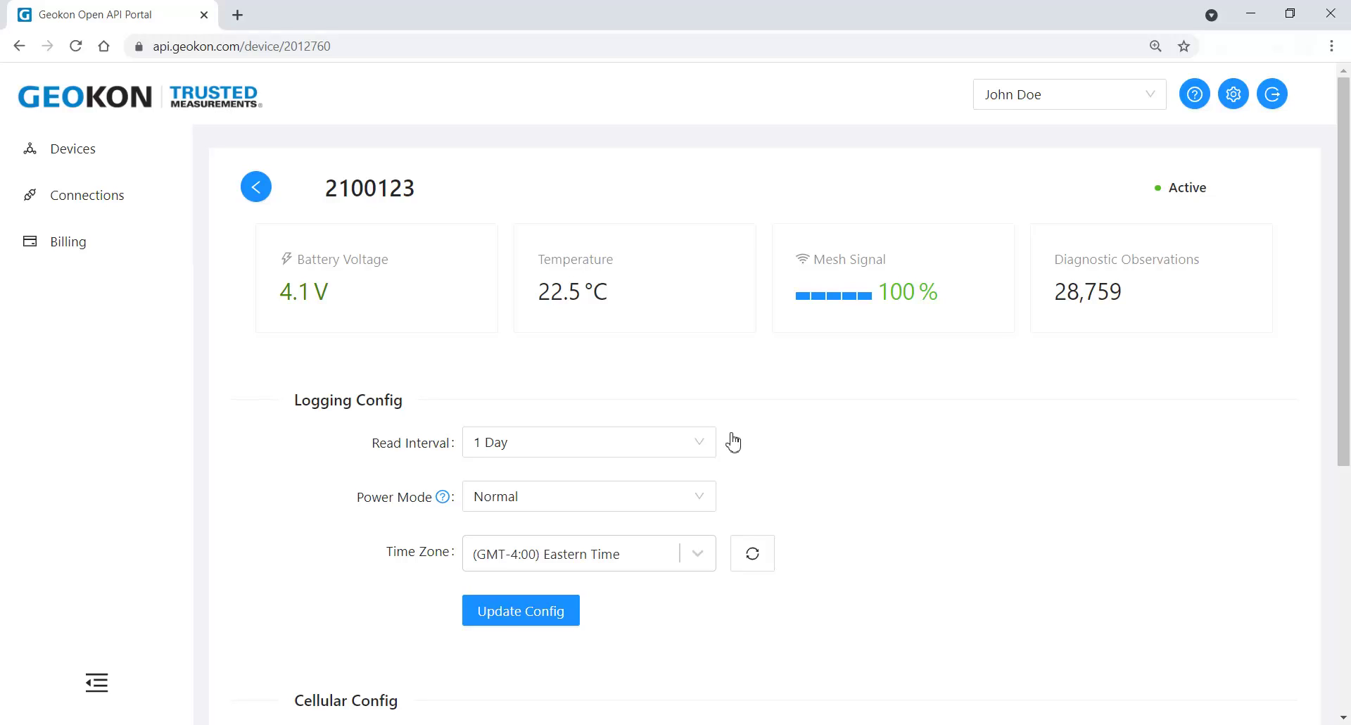
Step: Change the power mode to High Power and save the logging configuration
left_click(697, 497)
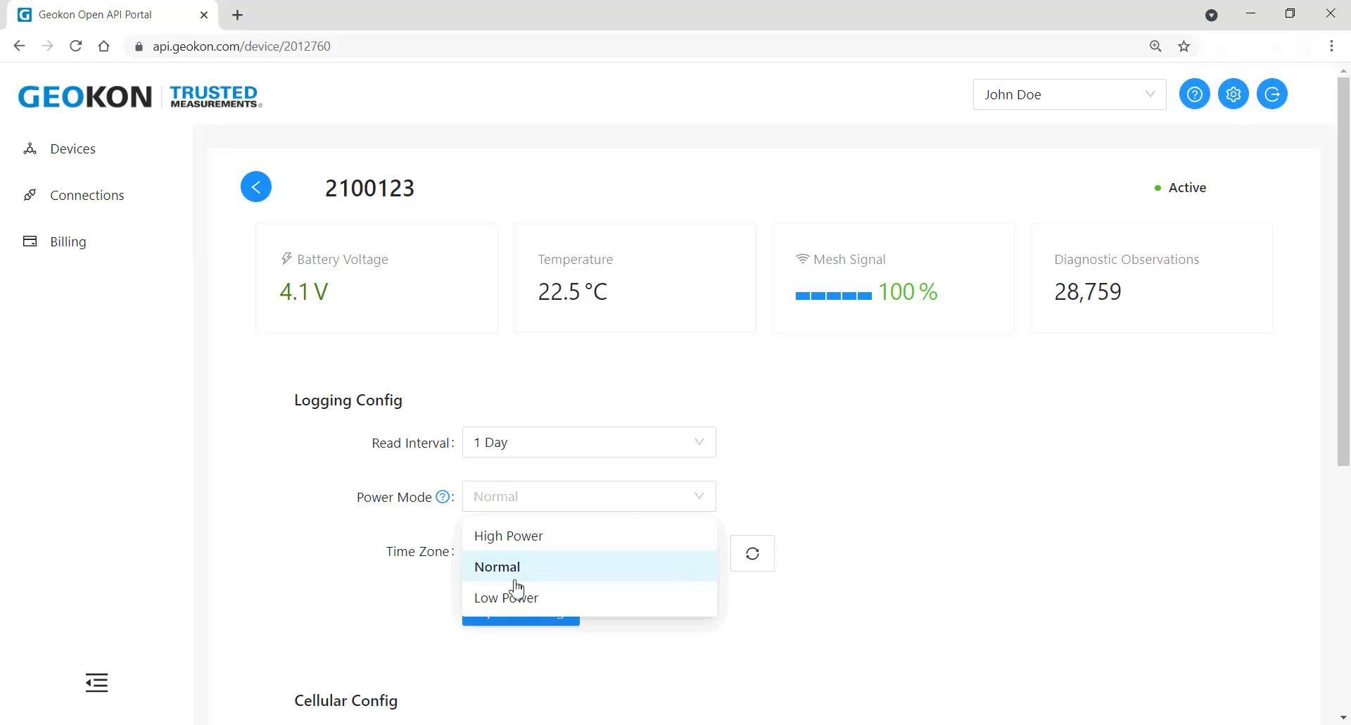
left_click(493, 546)
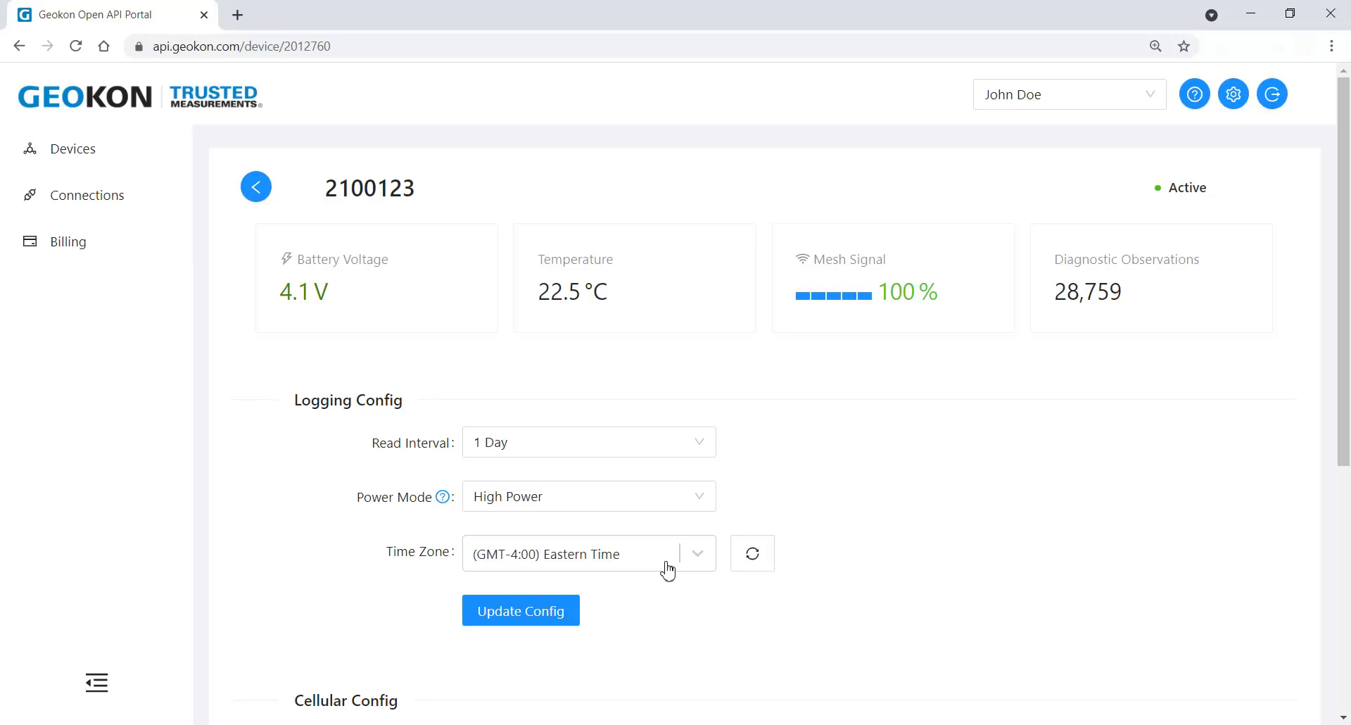
left_click(519, 620)
Step: Save the name 'Cell Gateway #1' and note 'East building location', then return to Loggers
left_click_drag(1342, 260, 1347, 535)
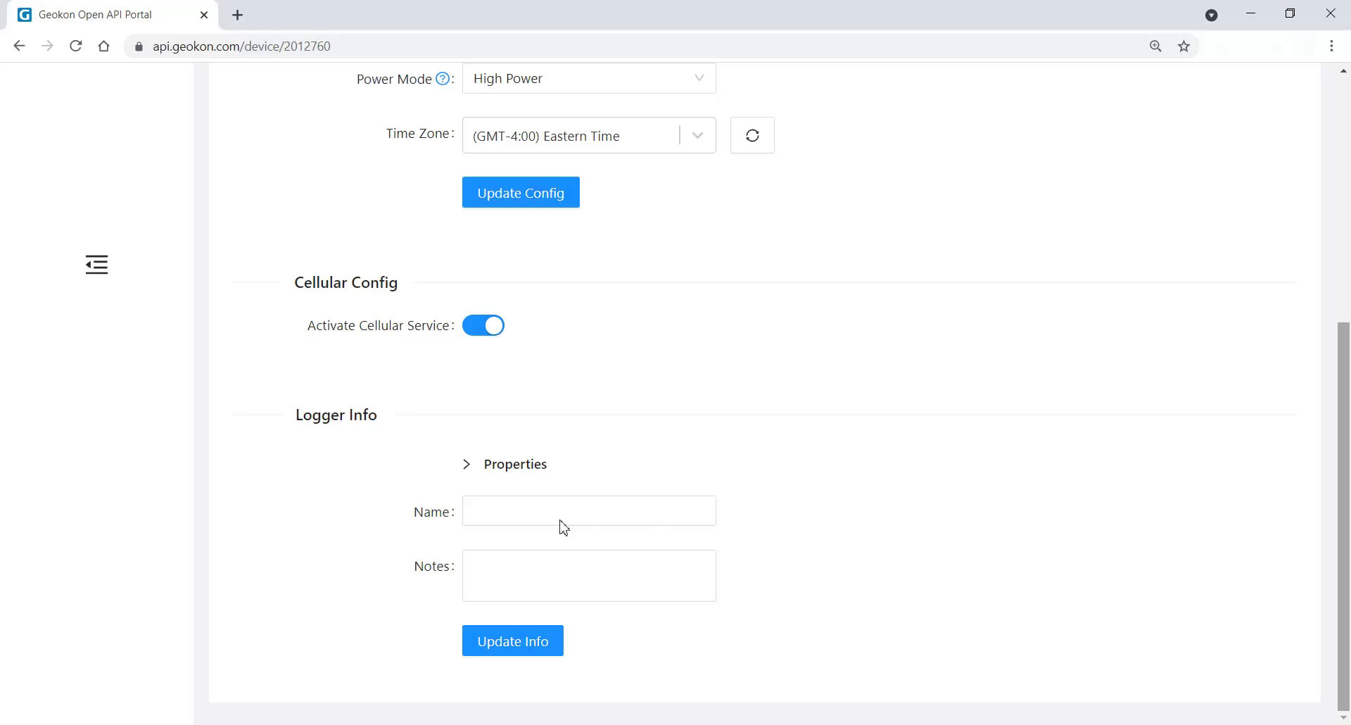
left_click(478, 517)
type("Cell G")
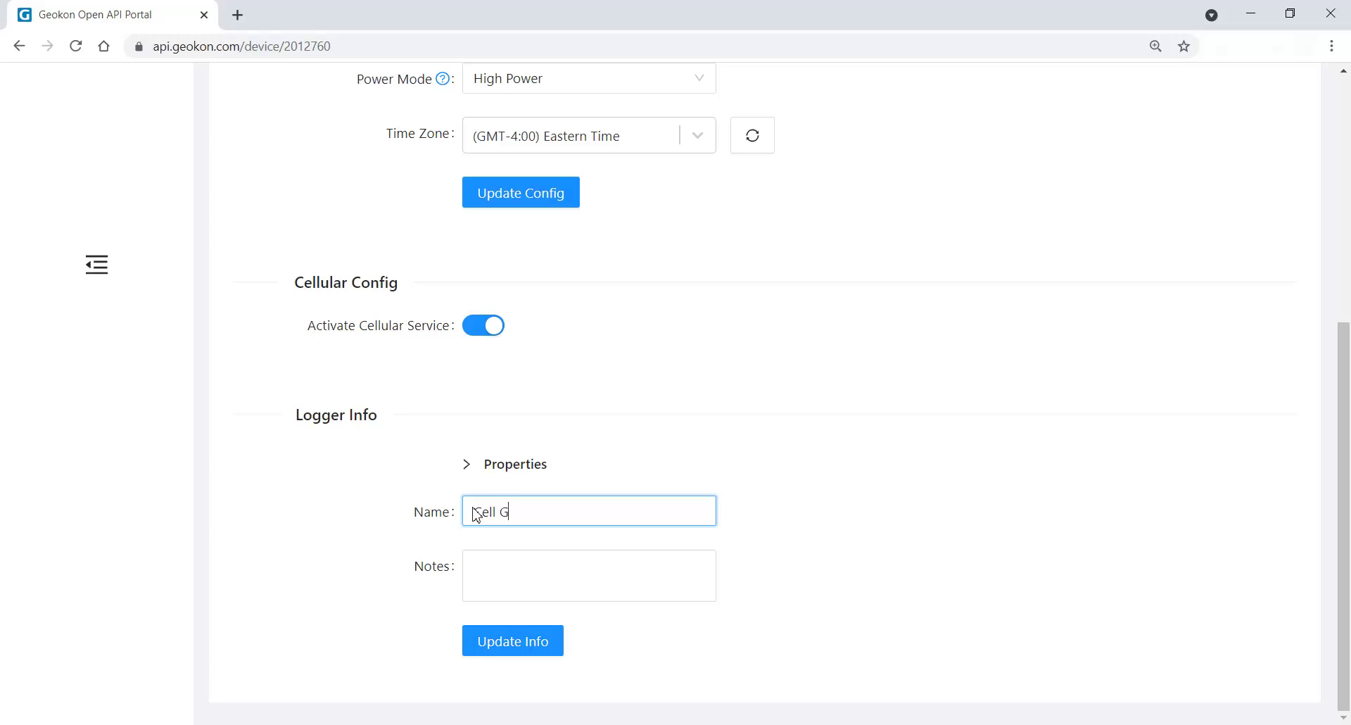
type("ateway #1")
left_click(469, 565)
type("East building location")
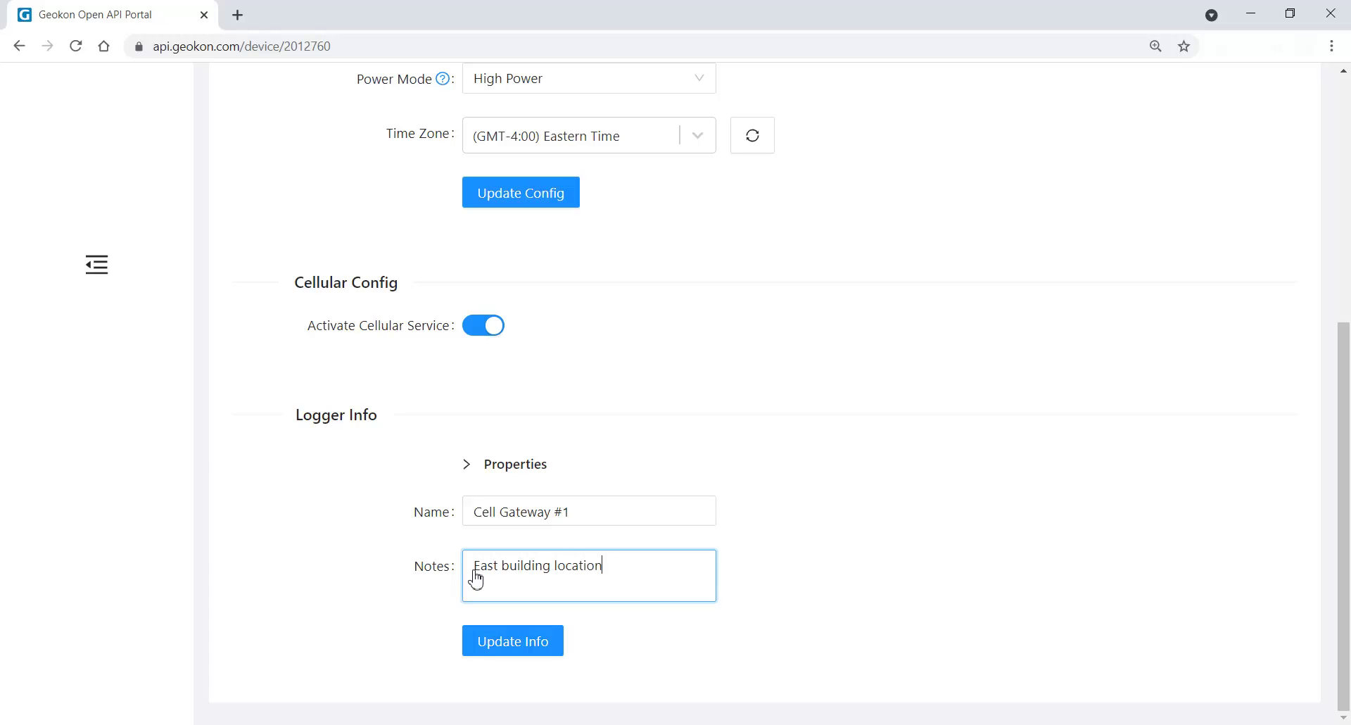
left_click(524, 645)
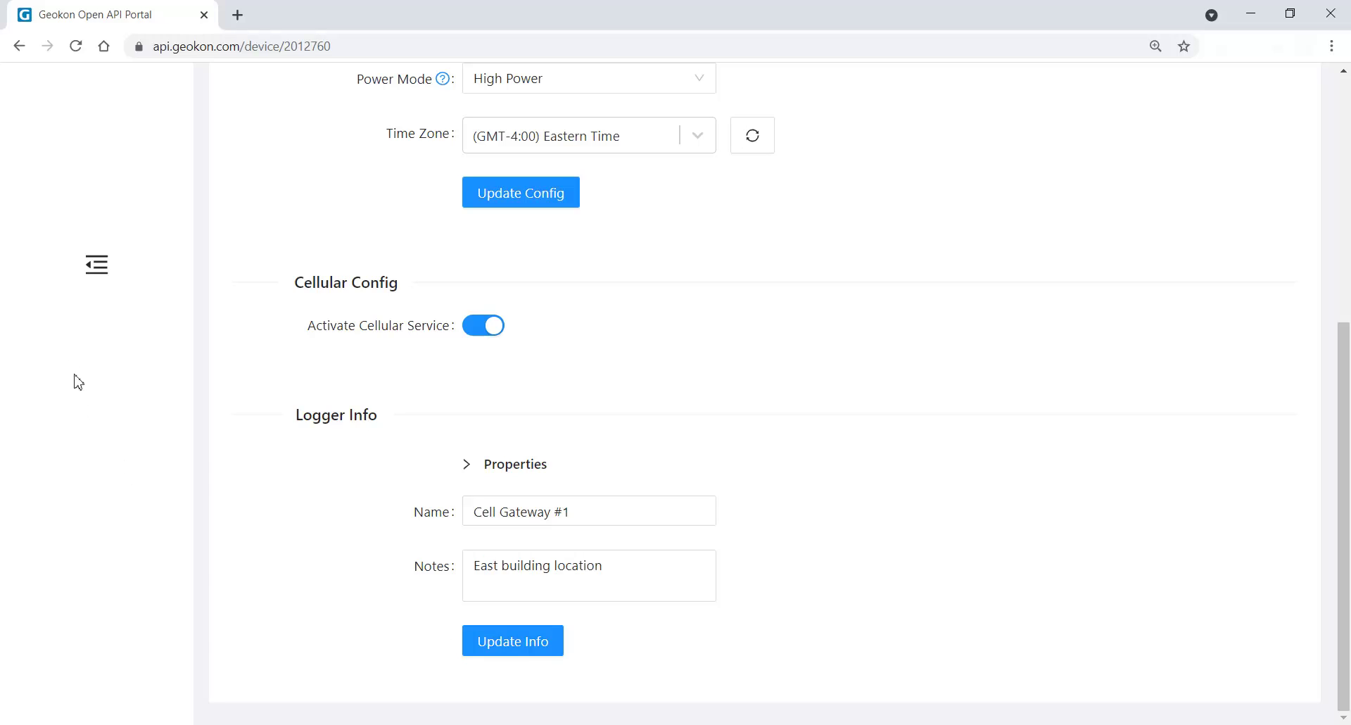
left_click(19, 47)
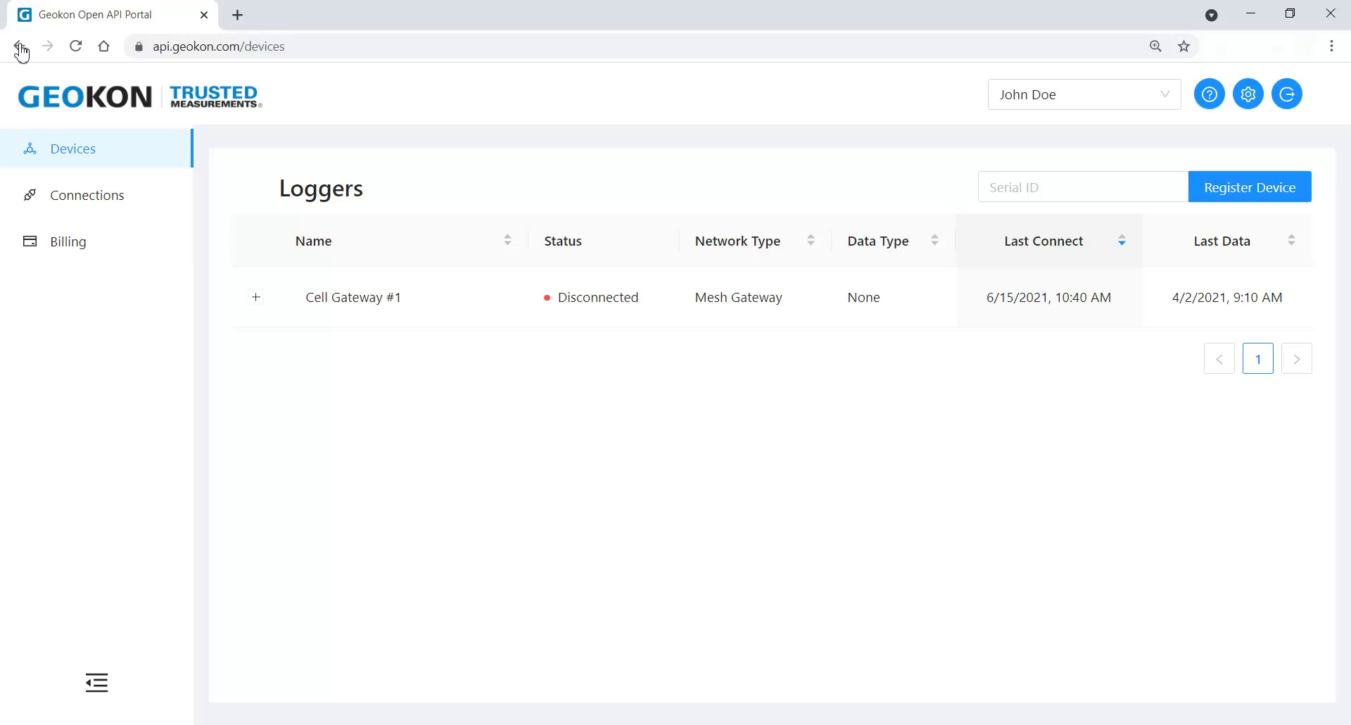
Step: Expand Cell Gateway #1 and bring up mesh node 2100456's detail page (2.6 V battery, 23.3 °C)
left_click(255, 296)
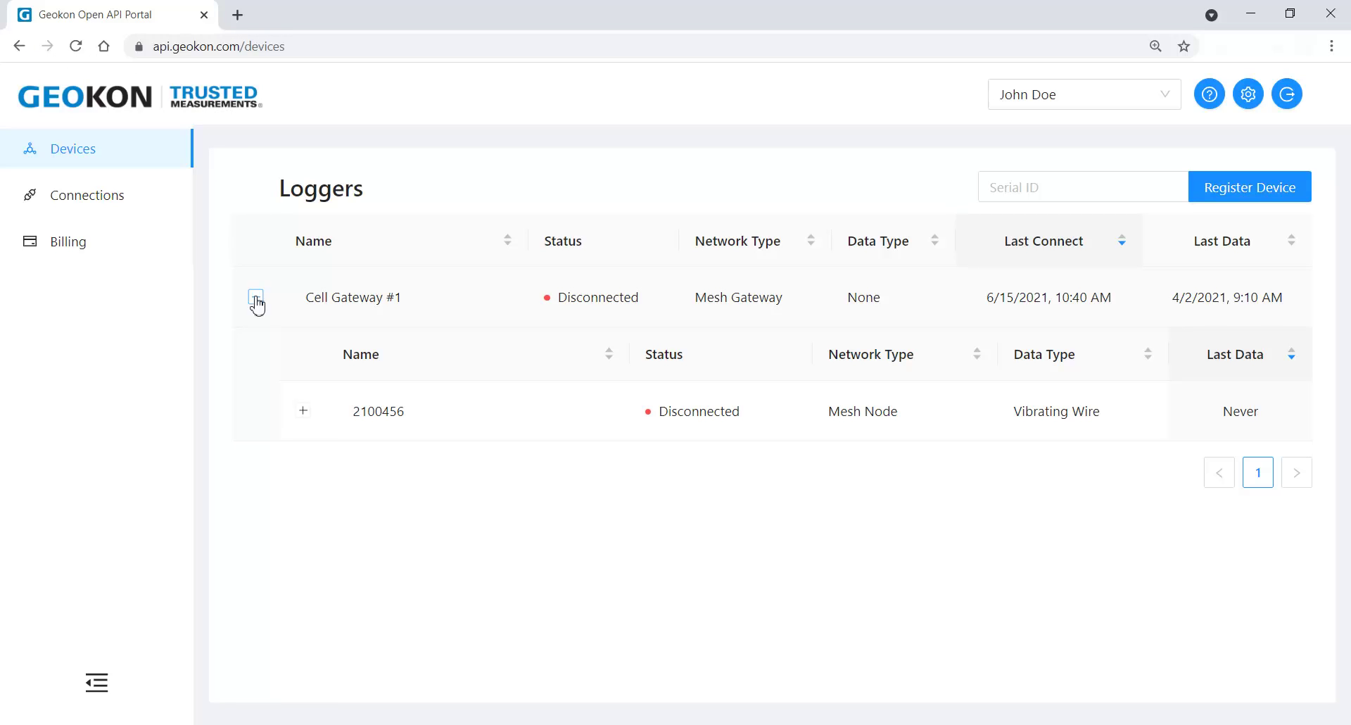
left_click(774, 411)
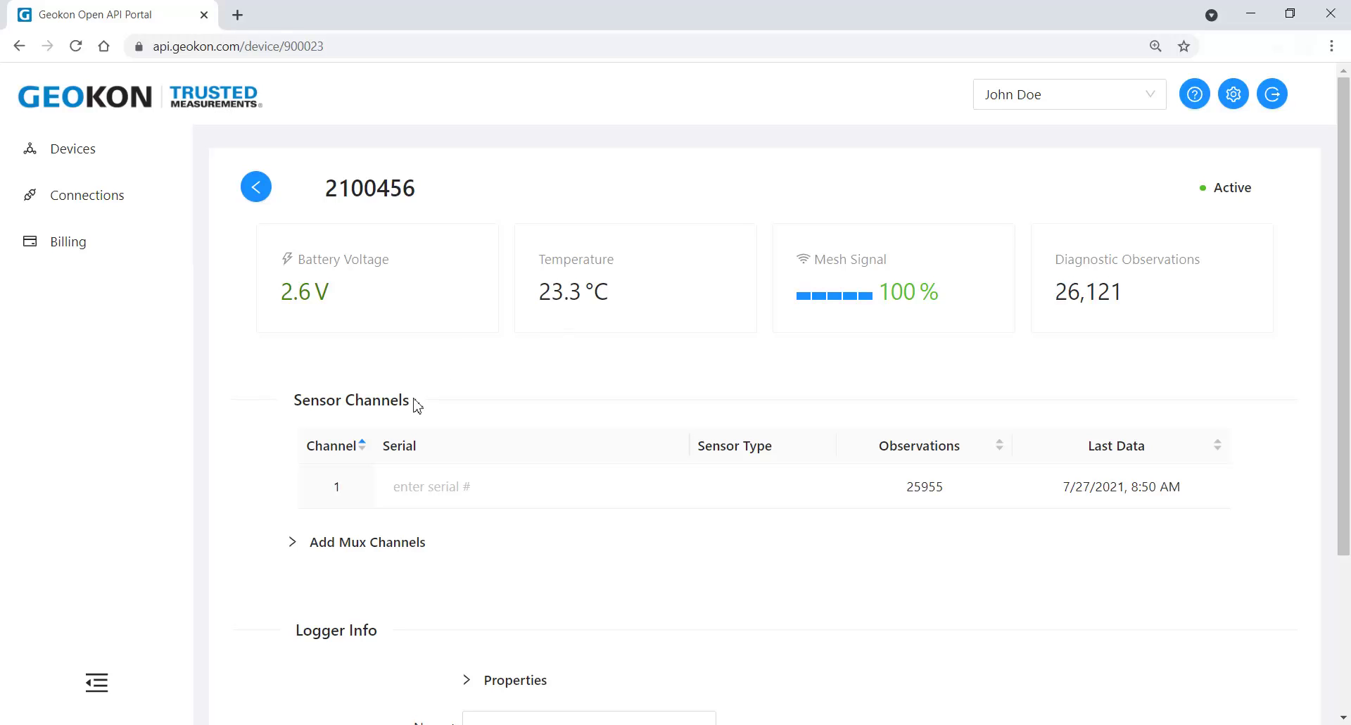
Step: Assign serial 2049071 to channel 1, linking the 4500S-350 kPa vibrating wire piezometer
left_click(394, 490)
type("2049071")
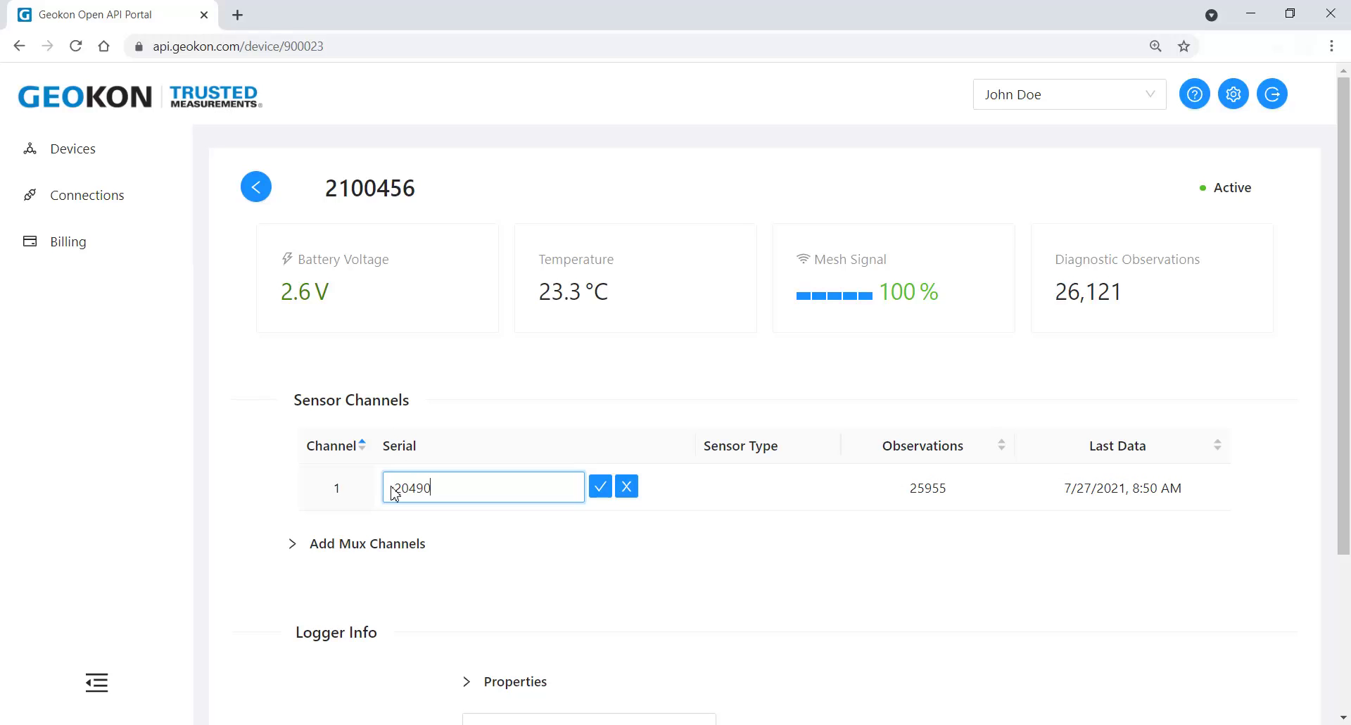
left_click(601, 487)
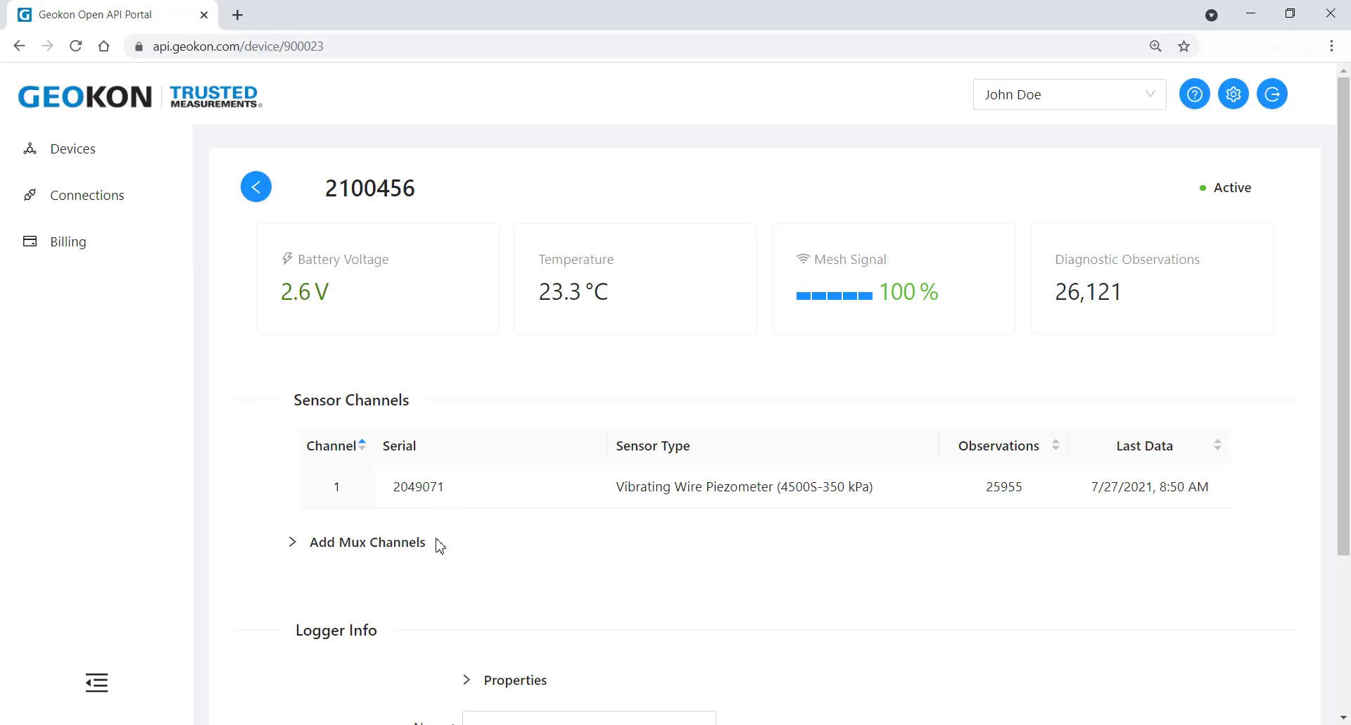
Step: Save node 2100456 as 'Logger #1' with note 'East side of building', then return to Loggers
scroll(440, 547, "down", 3)
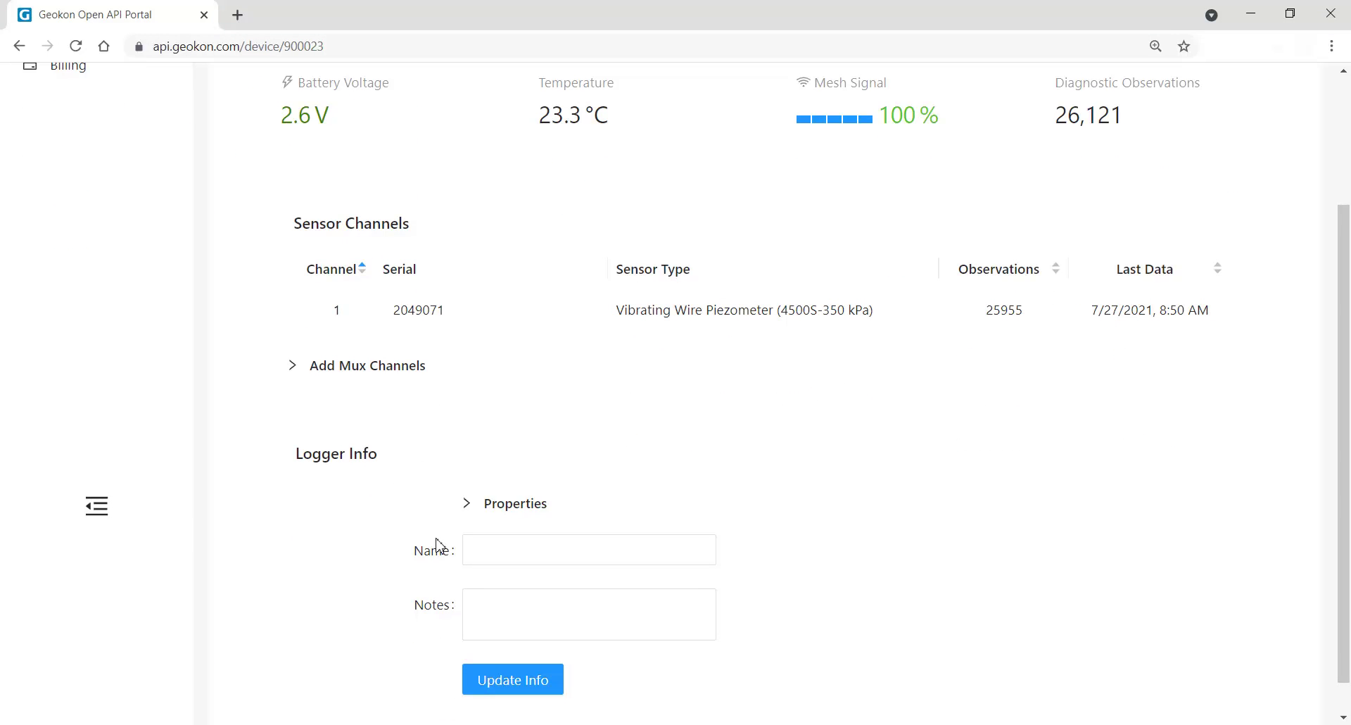
scroll(437, 539, "down", 1)
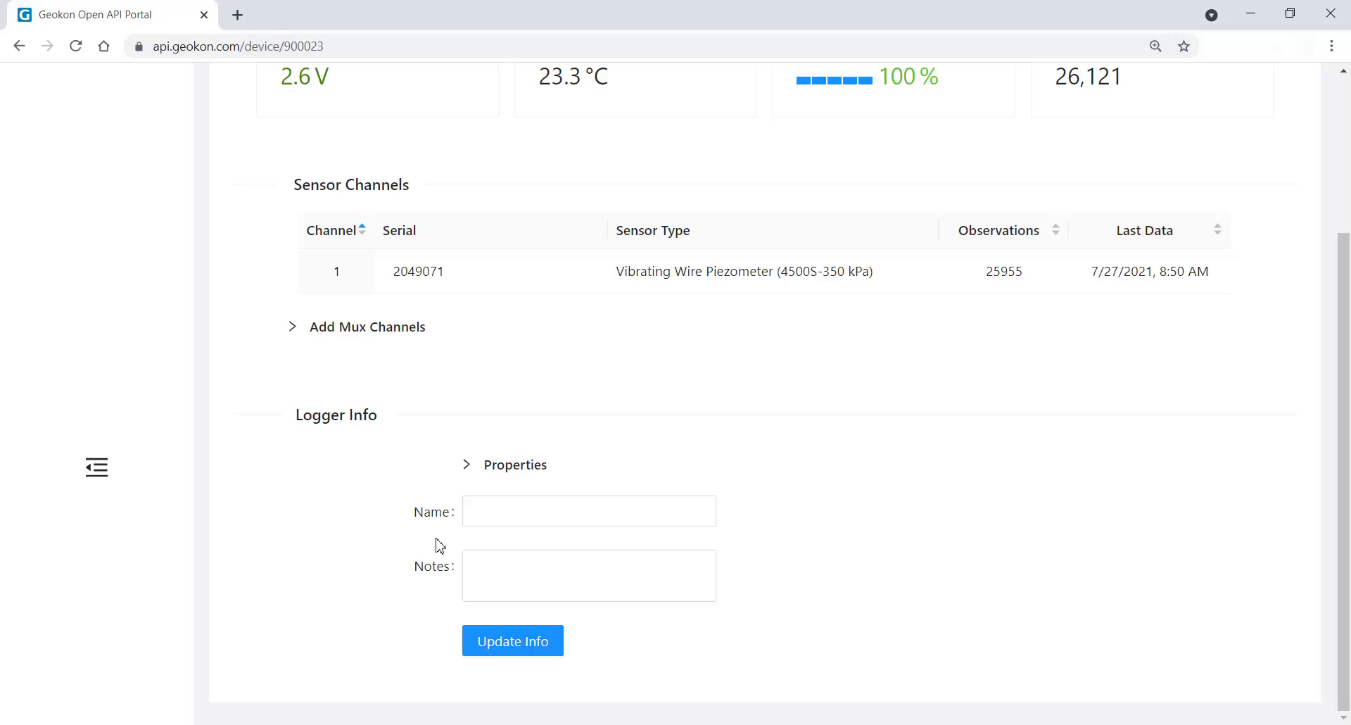
left_click(468, 513)
type("Nogger #1")
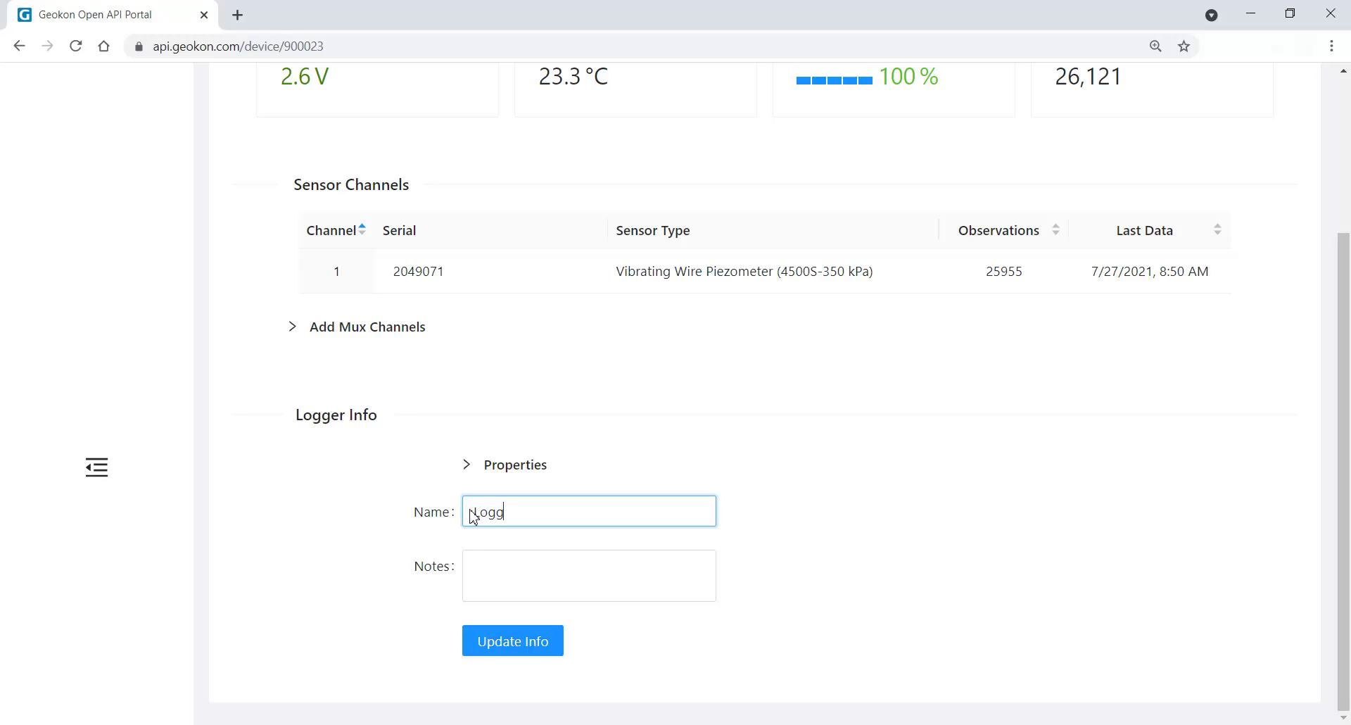
left_click(473, 574)
type("E")
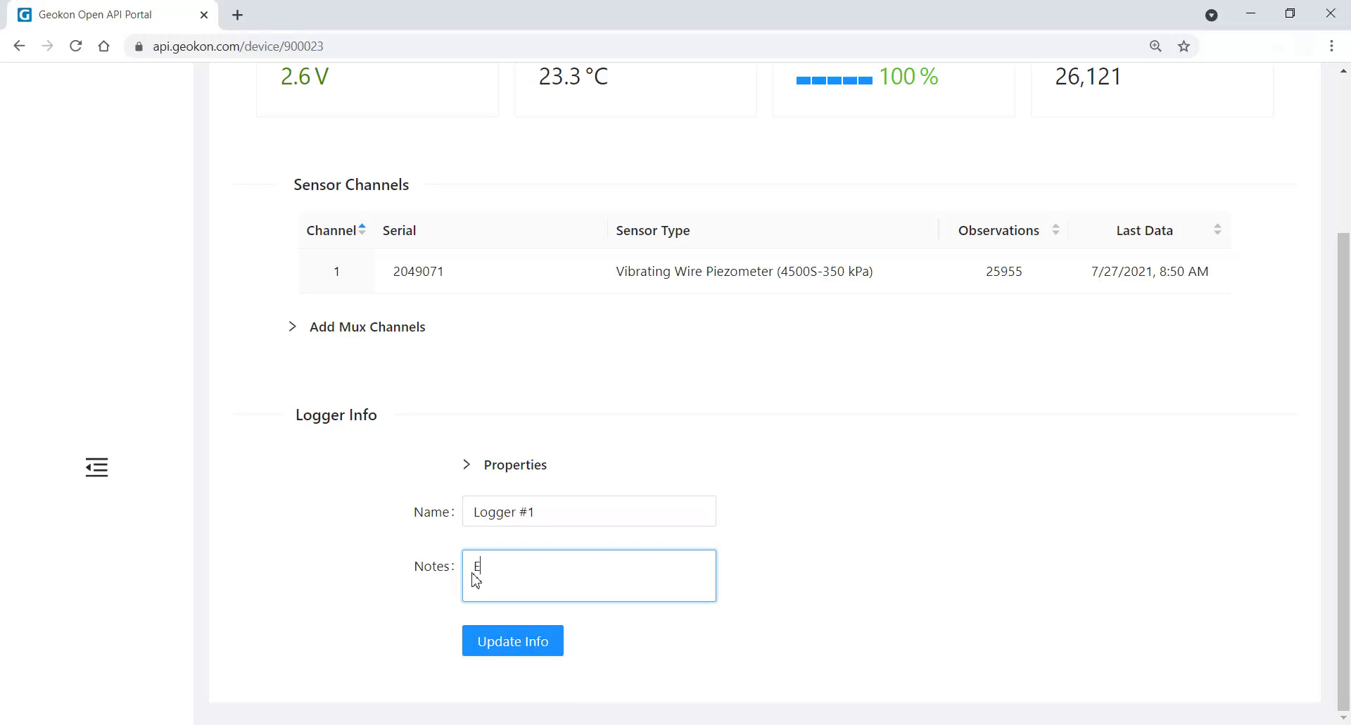
type("ast side of building")
left_click(519, 648)
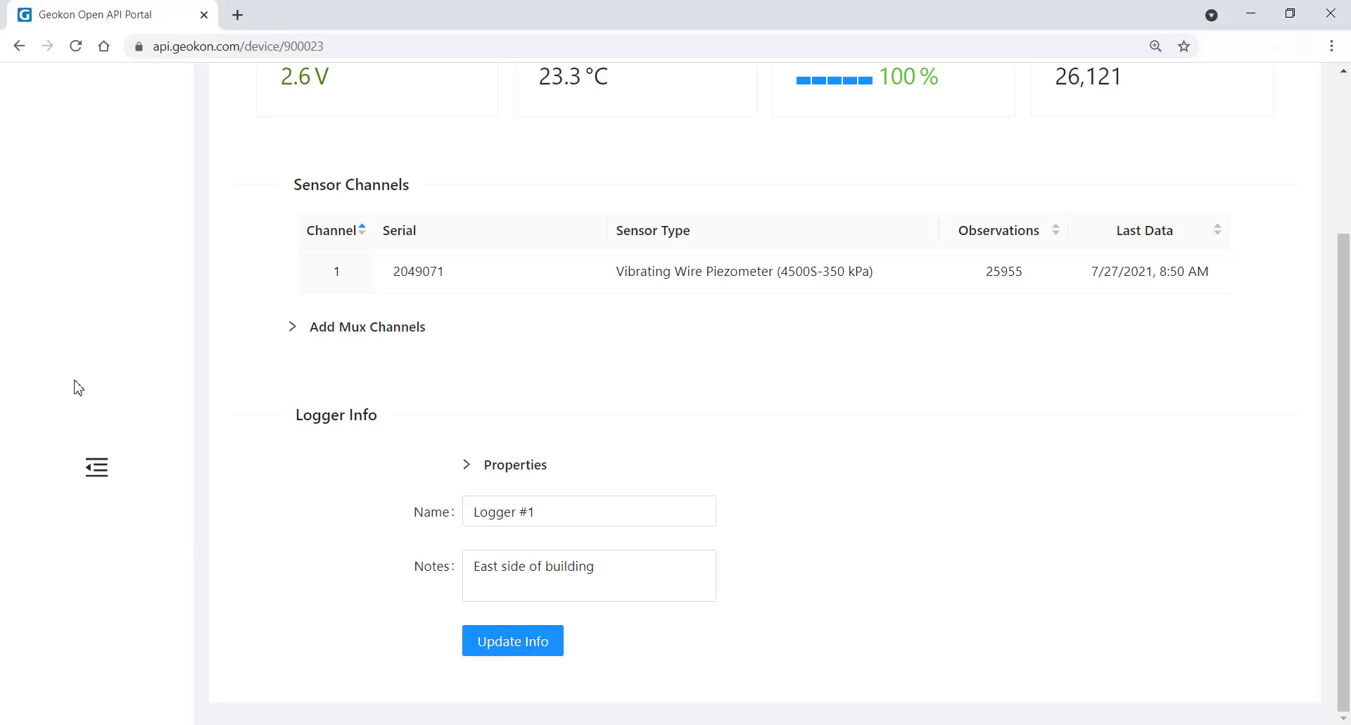
left_click(19, 46)
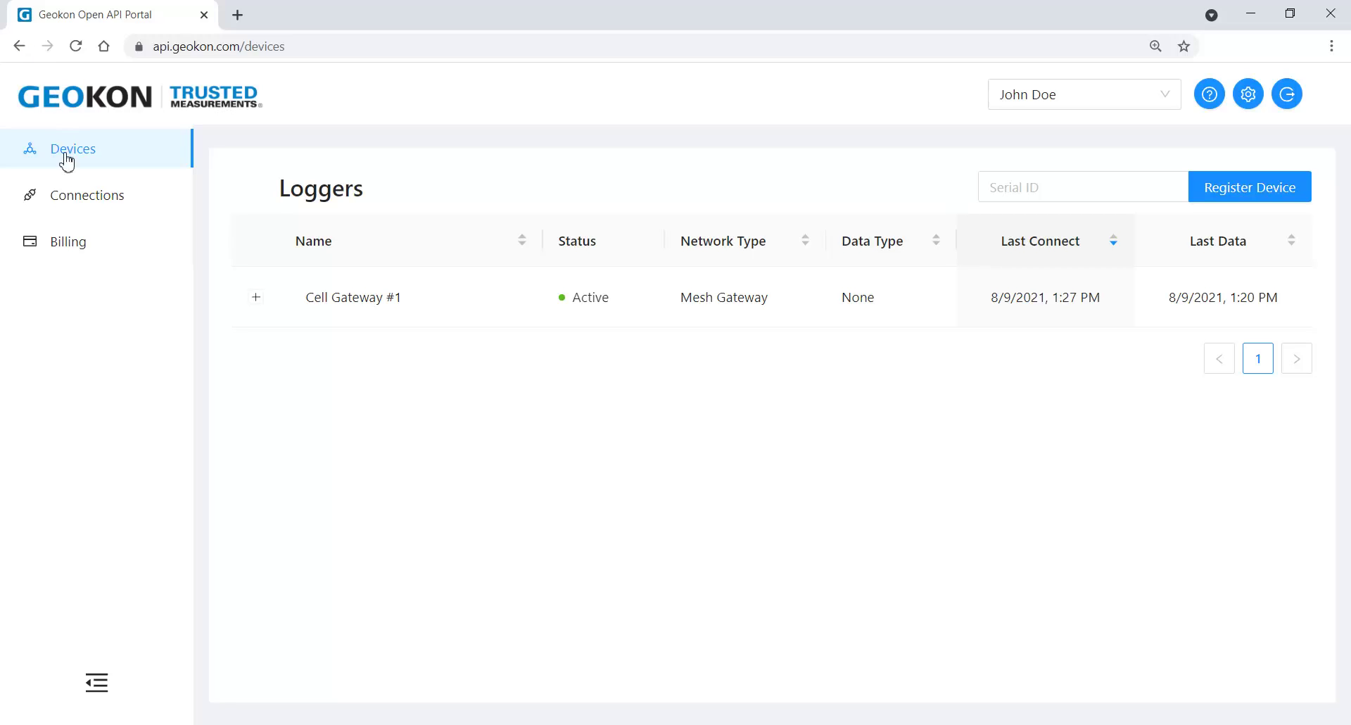
Step: Review the Billing page's $10.70 draft unbilled charge and the $0.00 paid past invoices
left_click(67, 243)
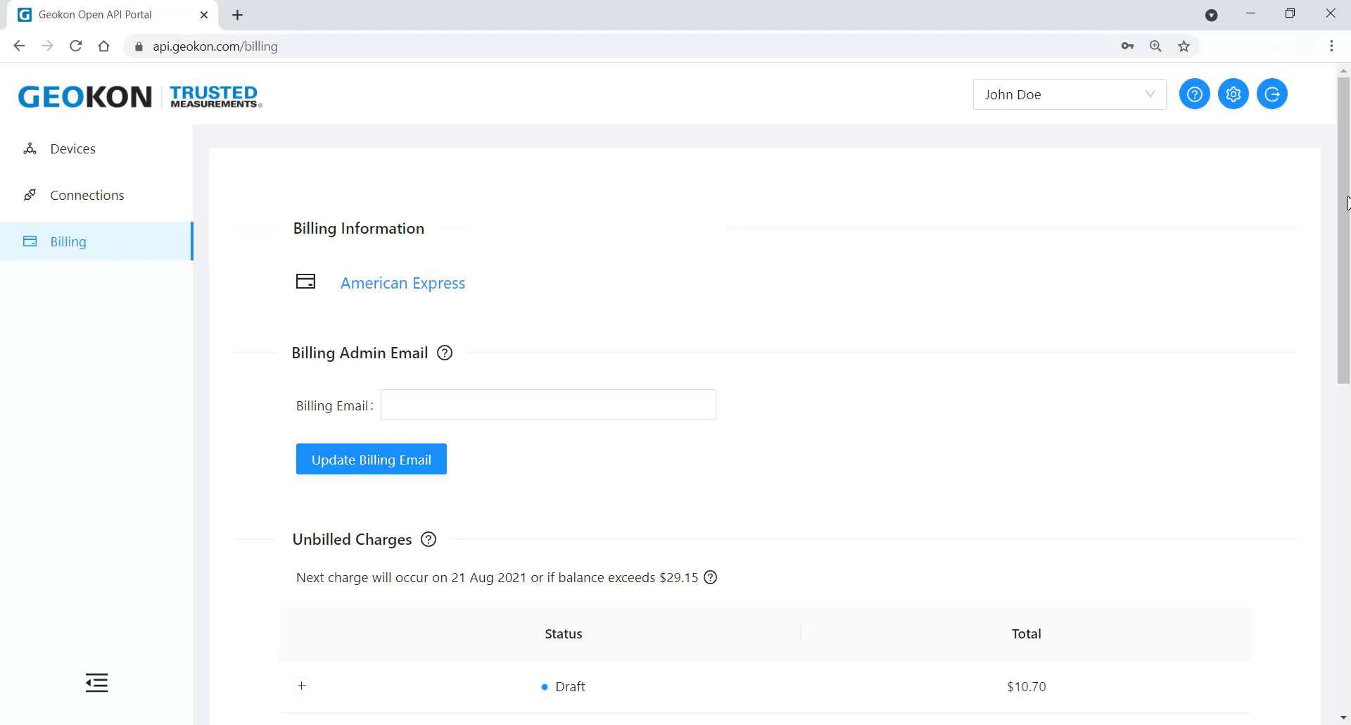
left_click_drag(1345, 215, 1342, 388)
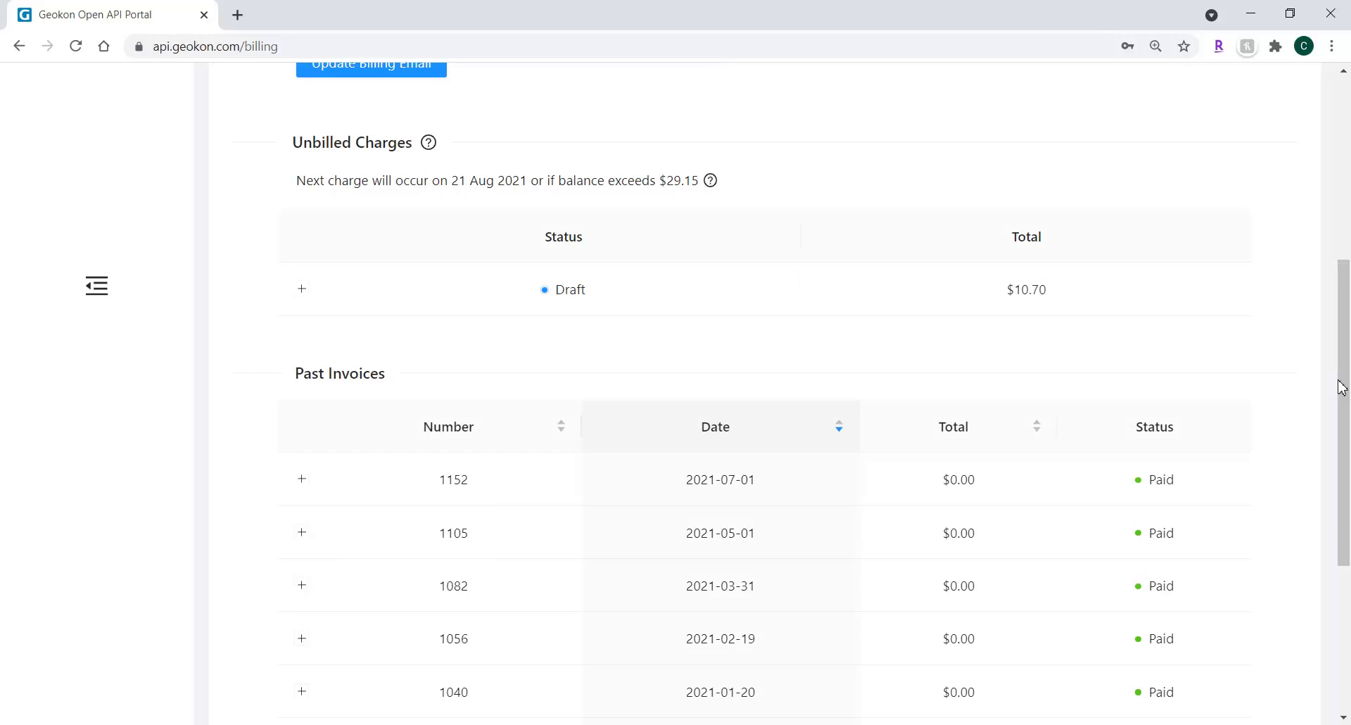